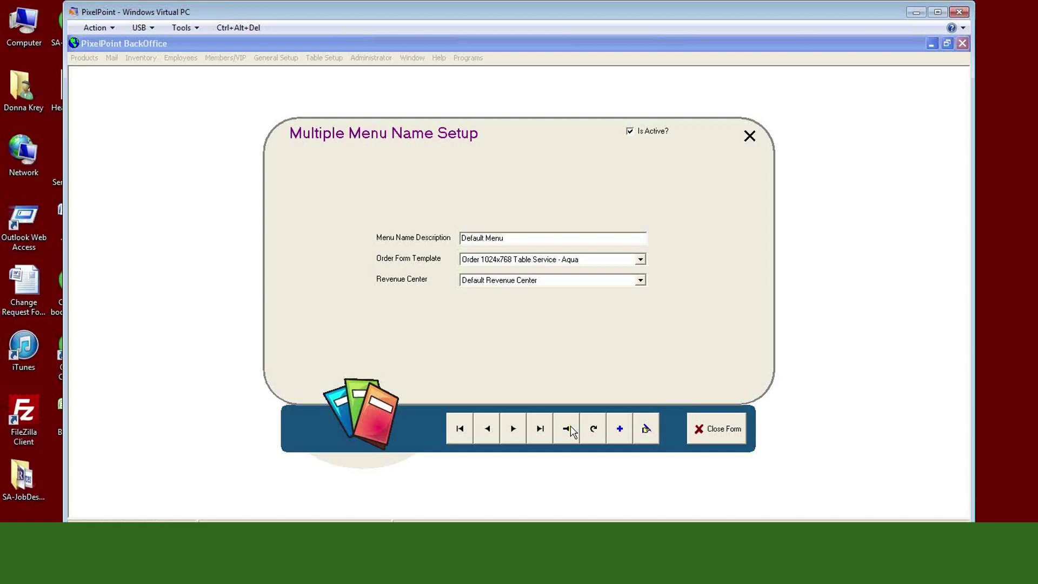
Search the menu list, choose Bar Menu and load its record with the Bar Order and Close template.
click(566, 436)
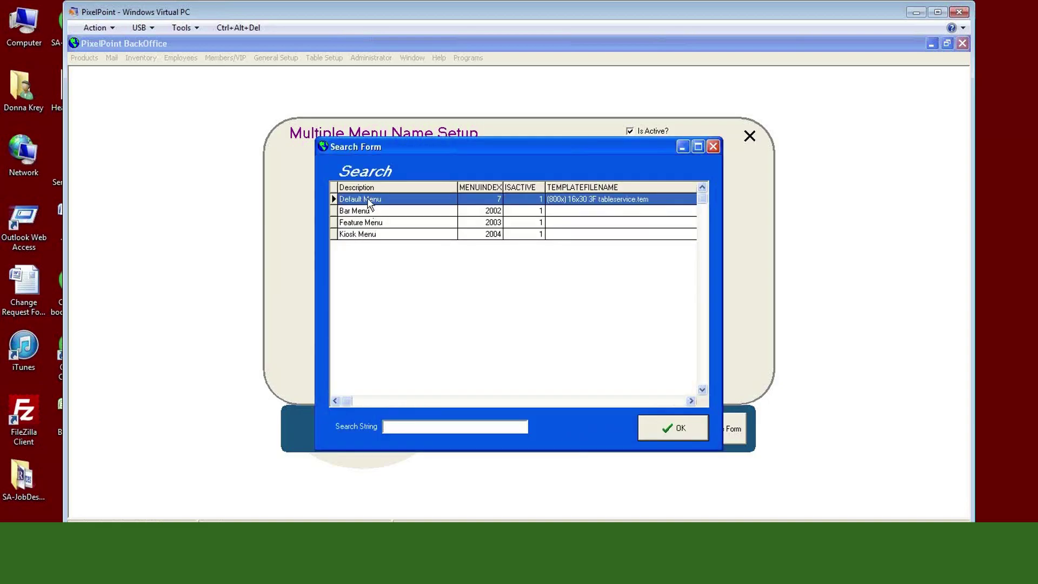
click(358, 215)
click(357, 224)
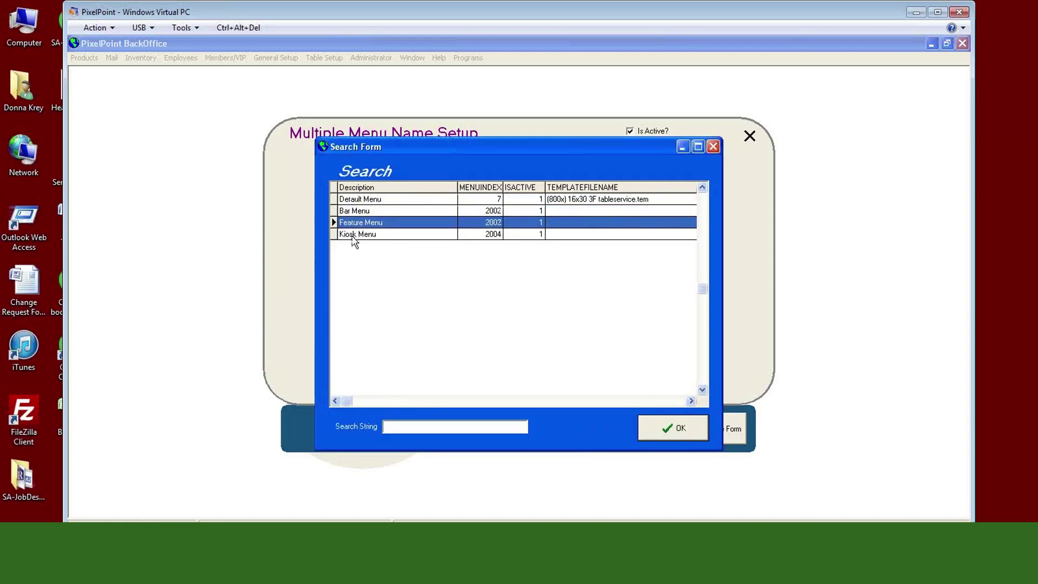
click(353, 235)
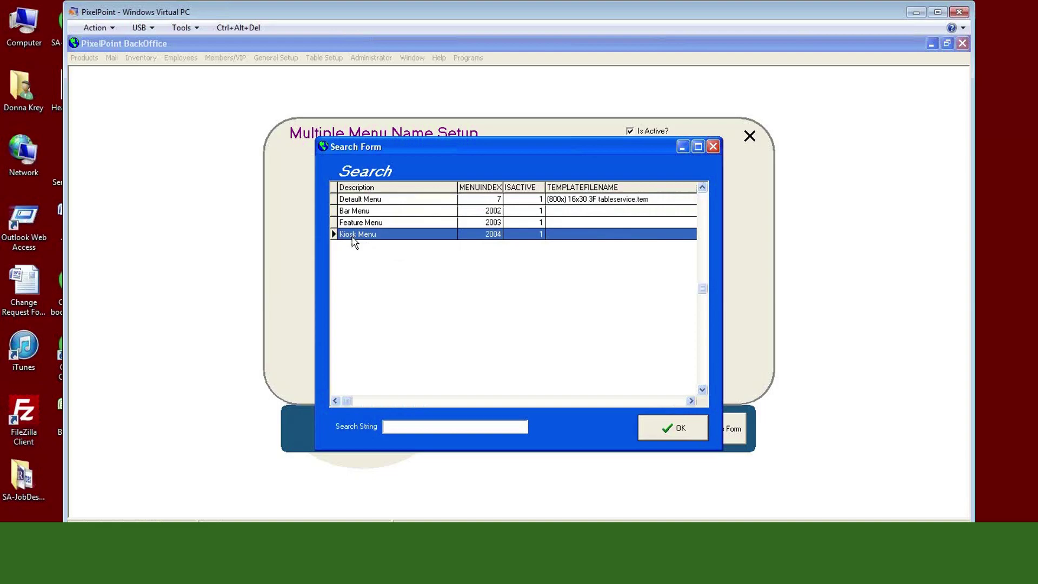
click(369, 201)
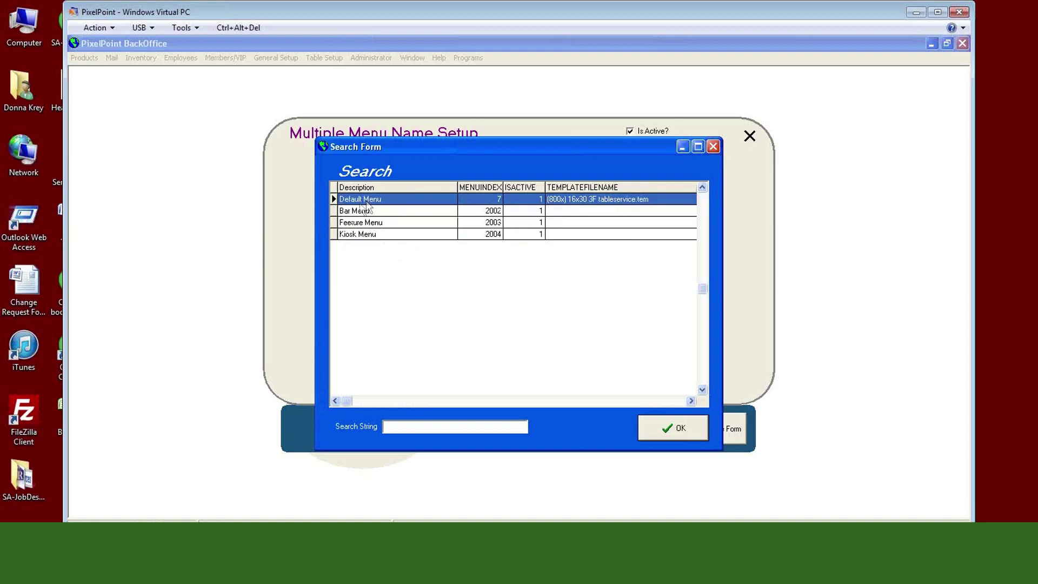
click(356, 214)
click(349, 225)
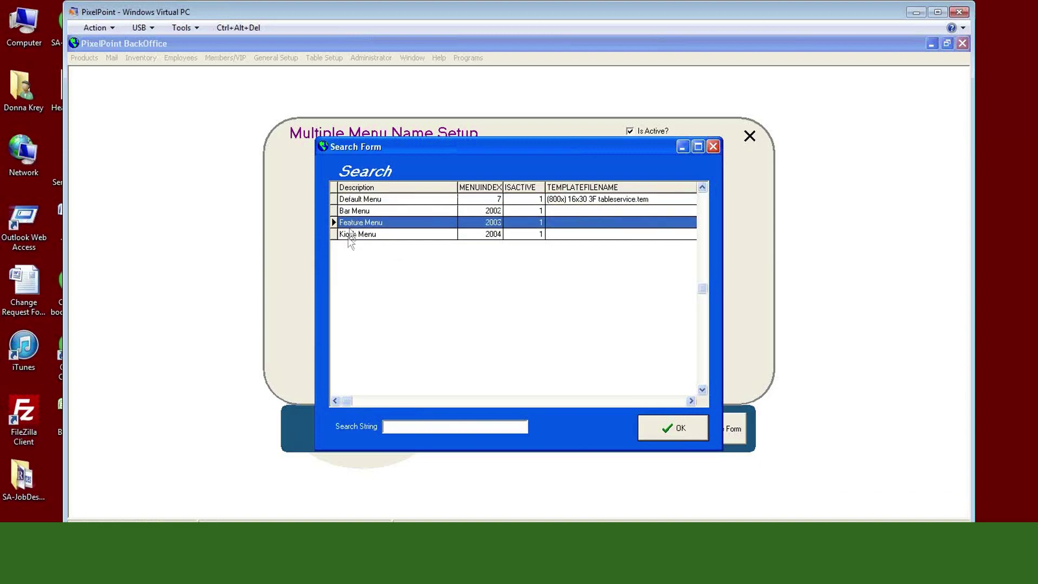
click(349, 237)
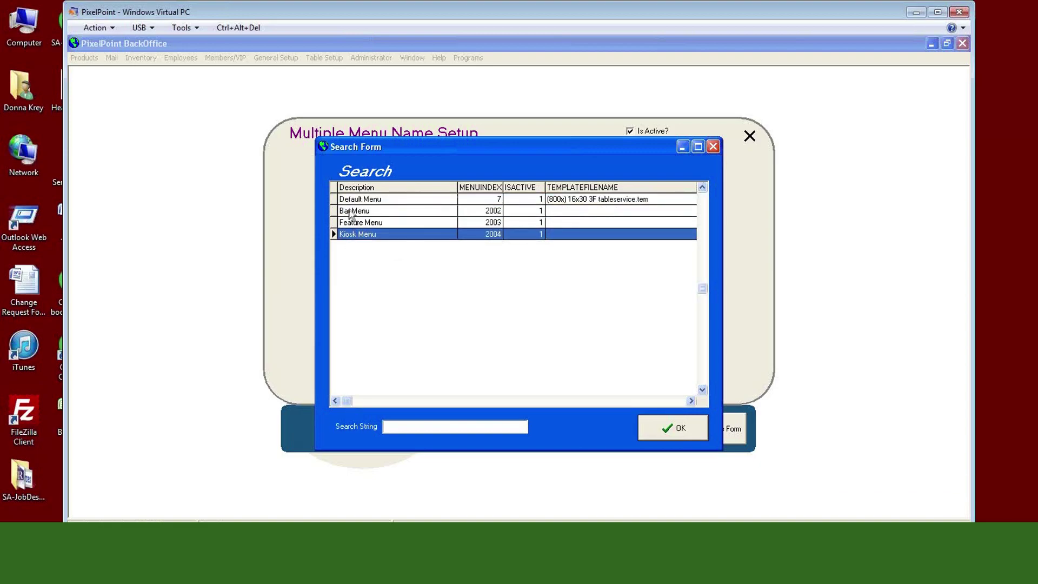
click(350, 212)
click(675, 433)
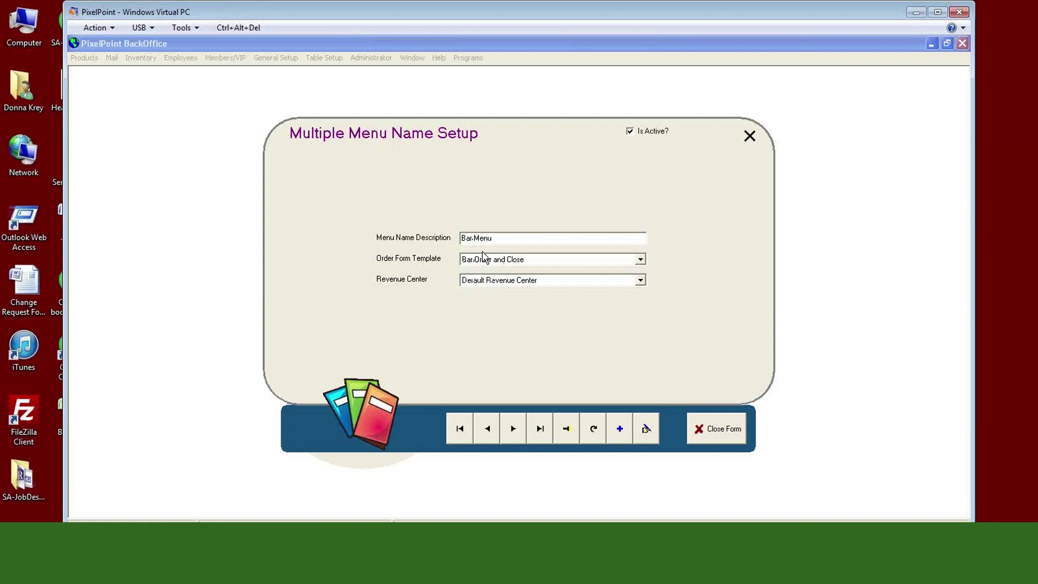
Open the Order Form Template list and scroll down through the available templates.
click(471, 264)
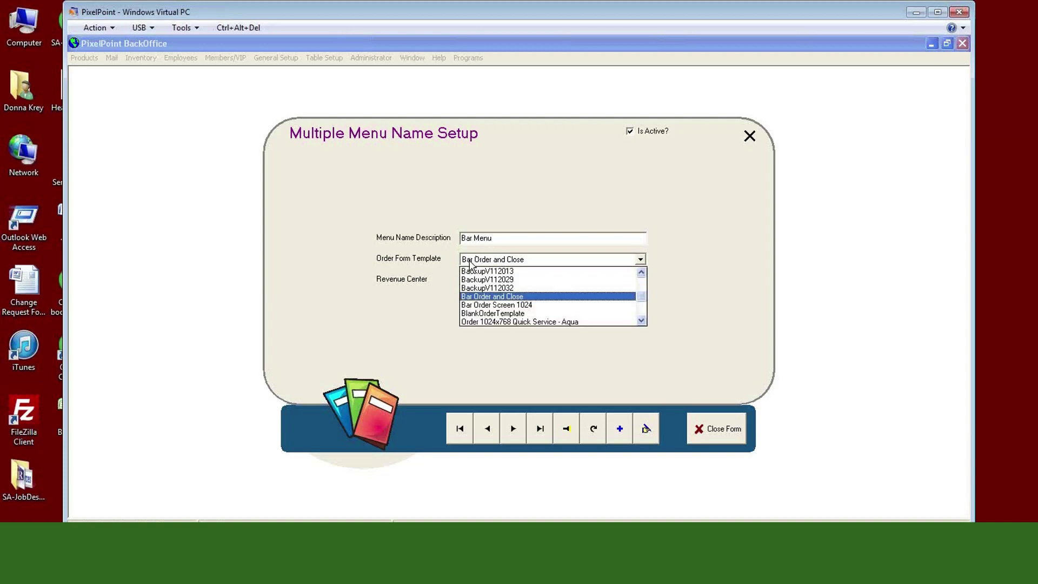
click(642, 321)
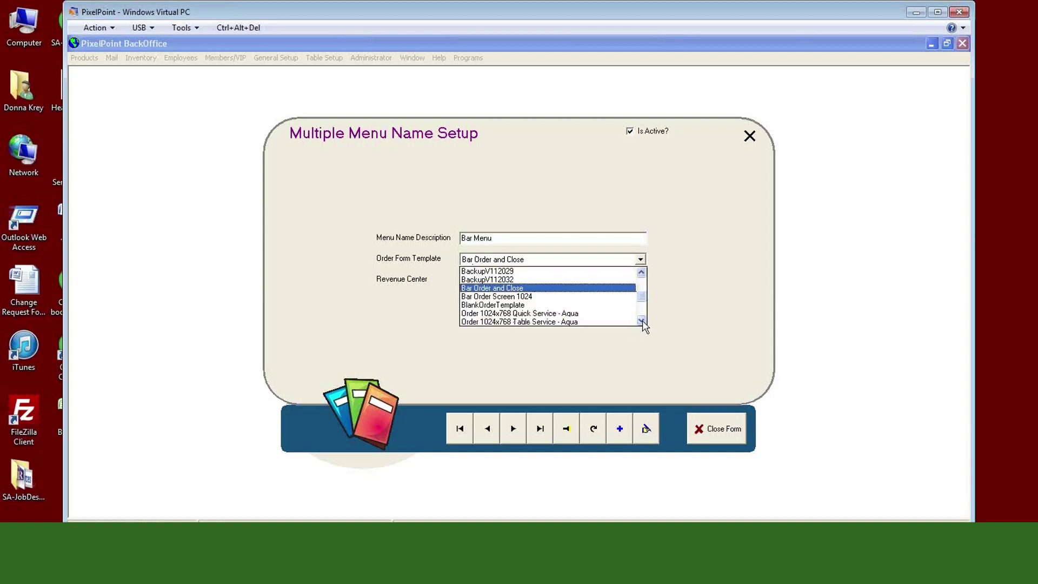
click(642, 321)
click(642, 322)
click(642, 321)
click(642, 322)
Scroll back up, keep Bar Order and Close, and close the Multiple Menu Name Setup form.
click(642, 272)
click(642, 273)
click(642, 273)
click(642, 272)
click(642, 273)
click(642, 273)
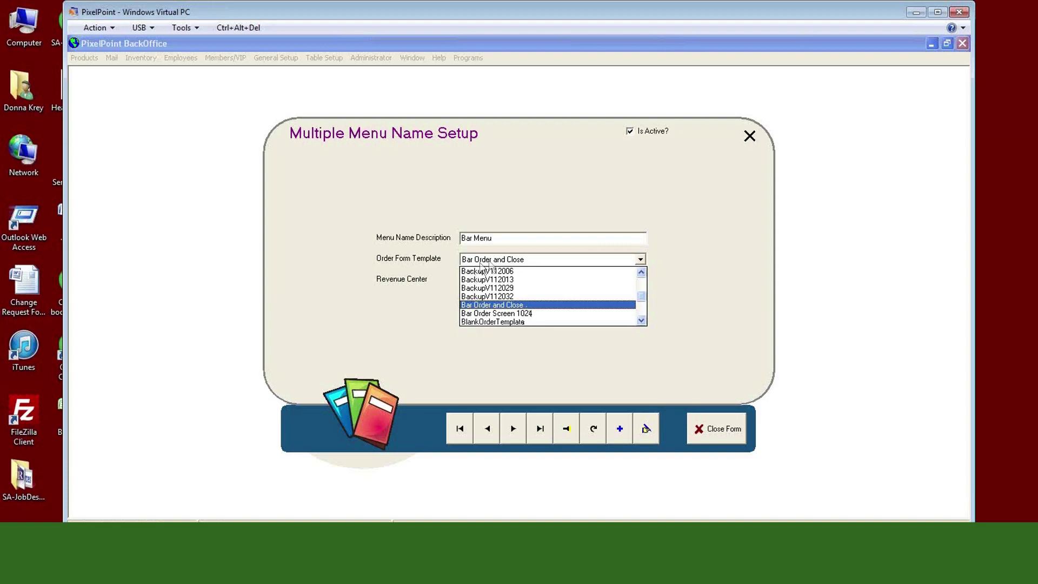
click(640, 322)
click(641, 323)
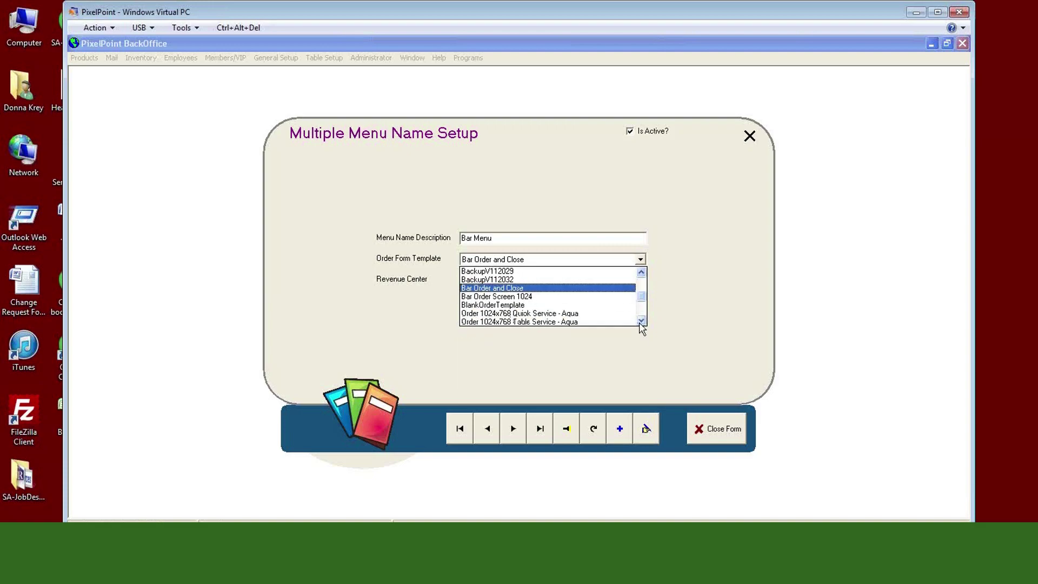
click(642, 272)
click(641, 272)
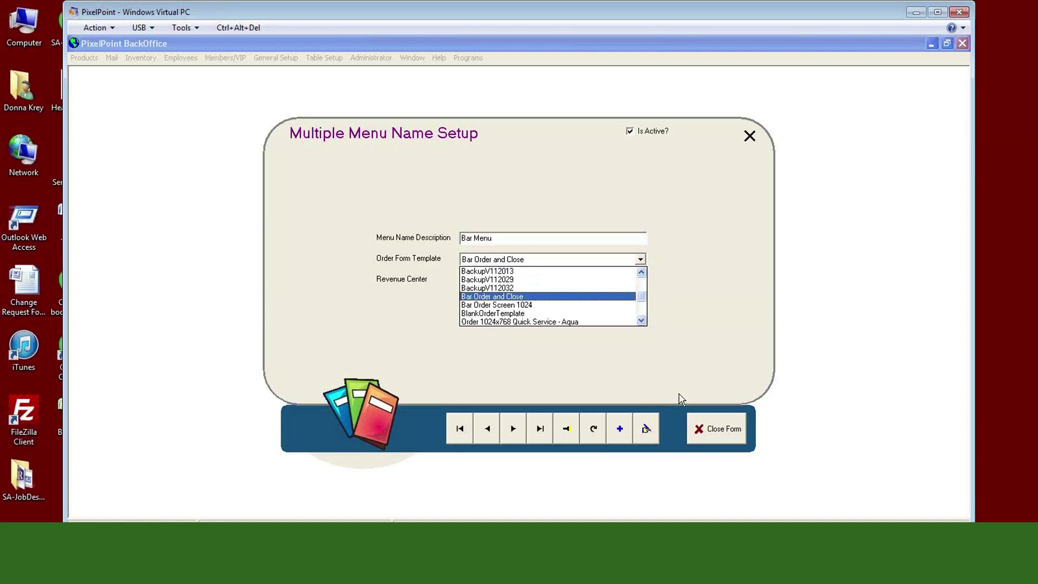
click(704, 431)
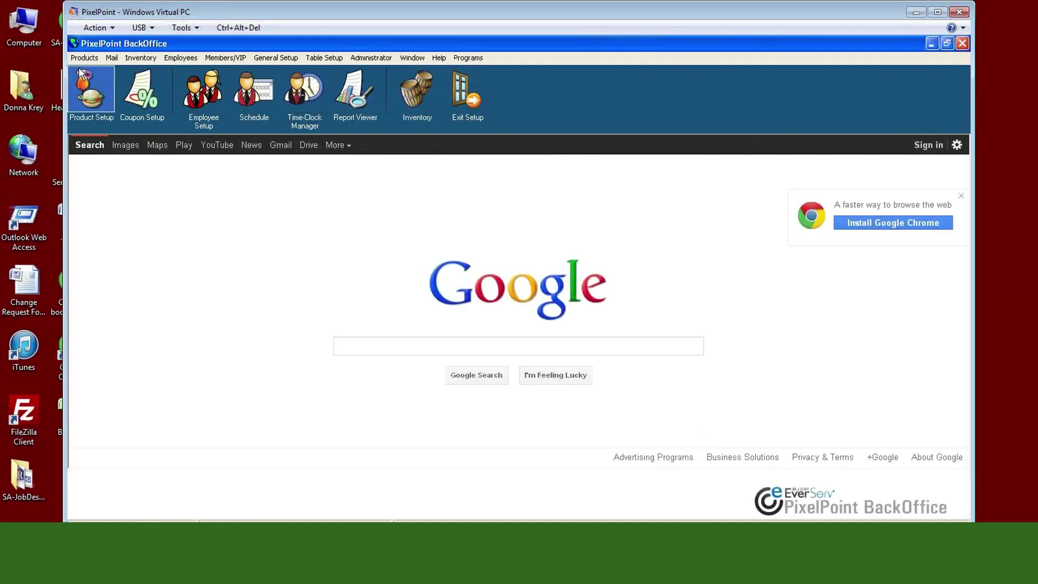
Reopen Multiple Menu Name Setup and check the Default Menu's template list without changing it.
click(84, 58)
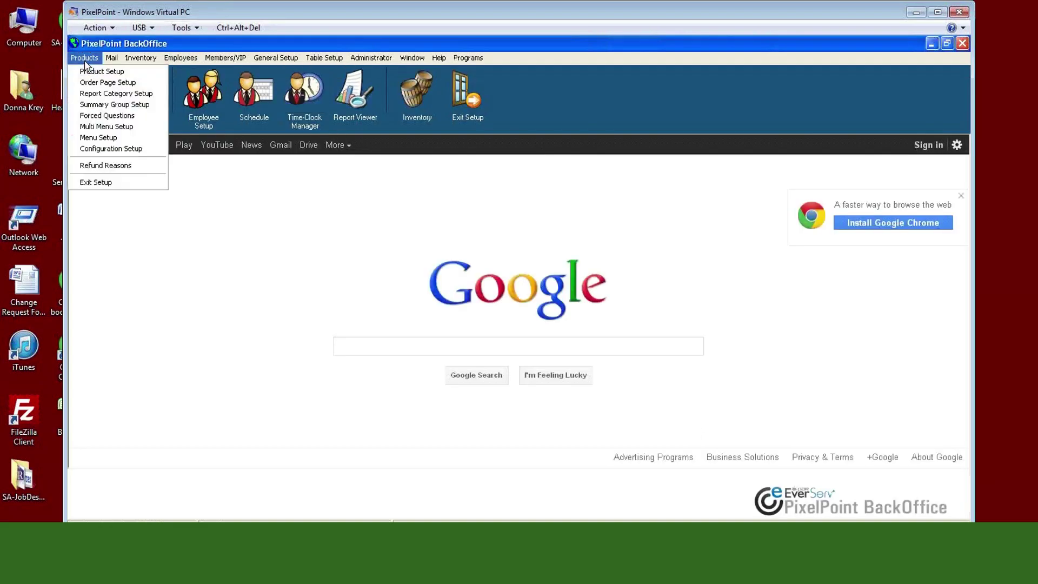
click(101, 127)
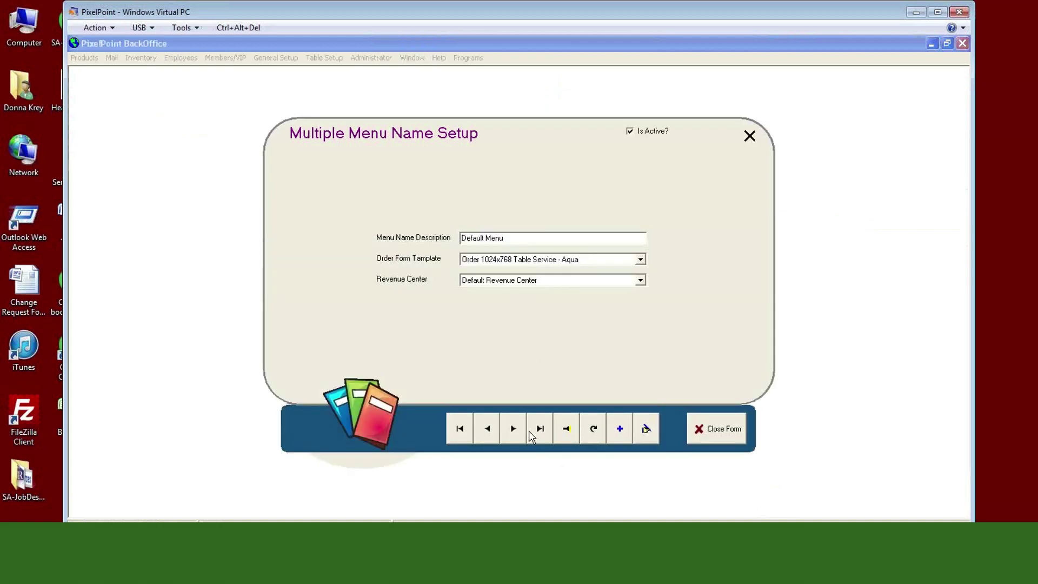
click(468, 265)
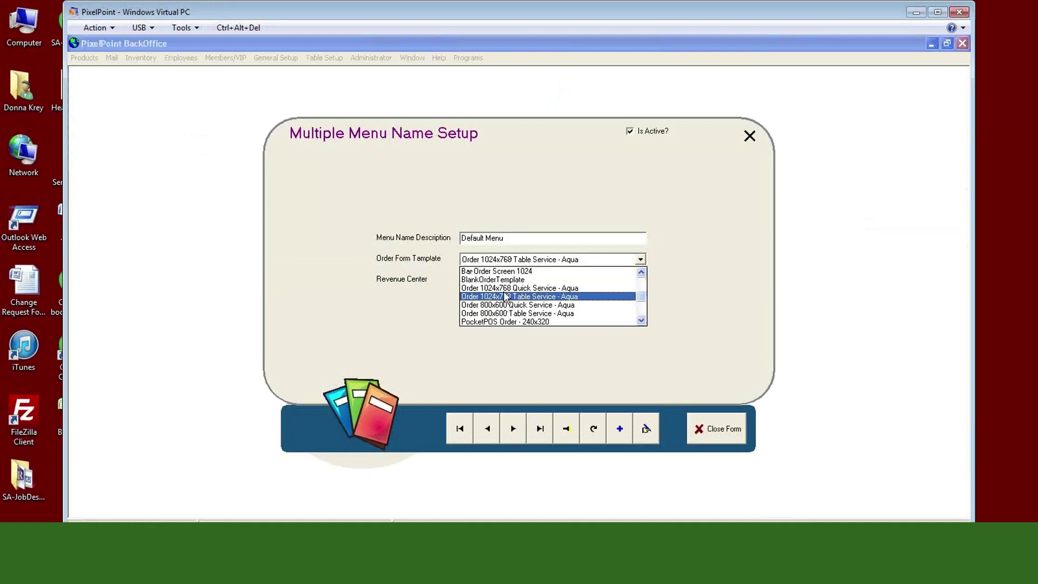
click(595, 368)
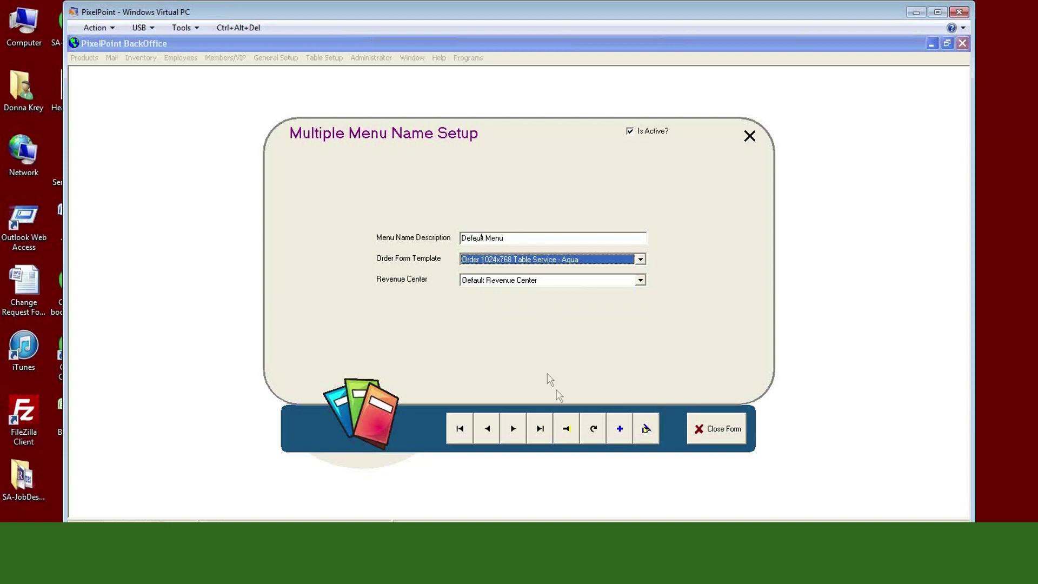
Move to Kiosk Menu, save its template as Order 800x600 Quick Service - Aqua, and close the form.
click(517, 430)
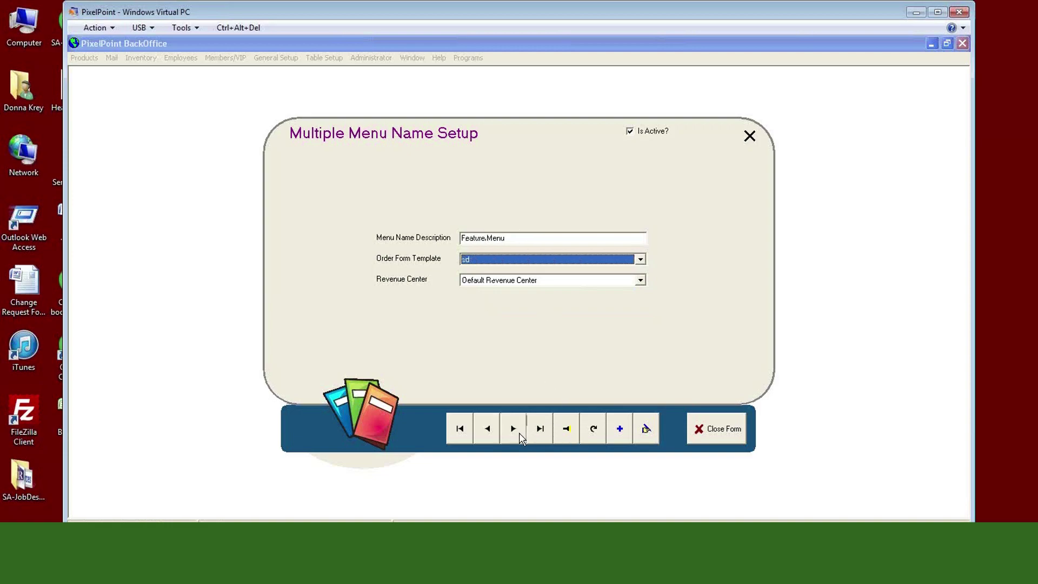
click(511, 432)
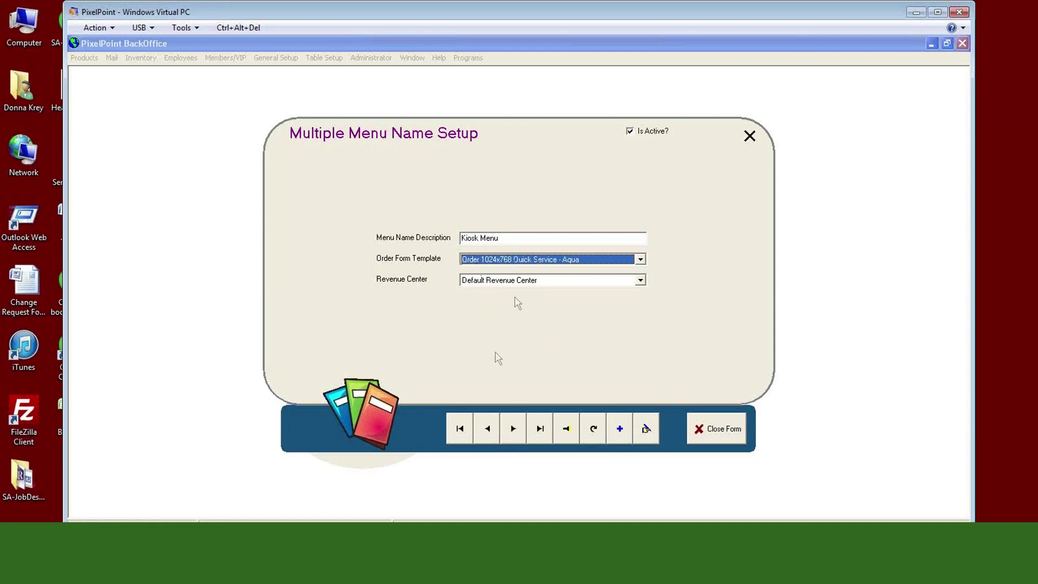
click(641, 260)
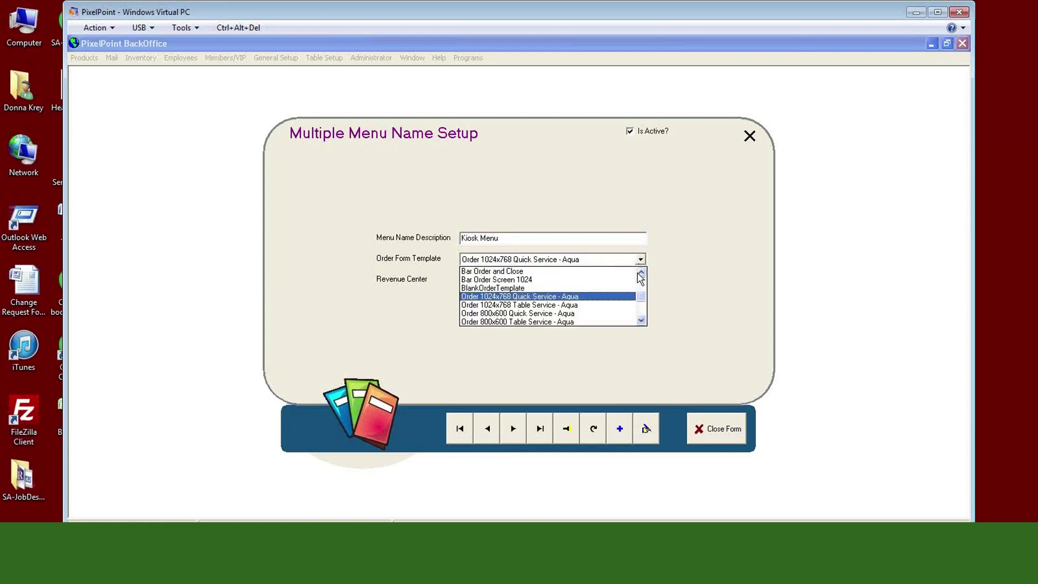
click(641, 320)
click(641, 320)
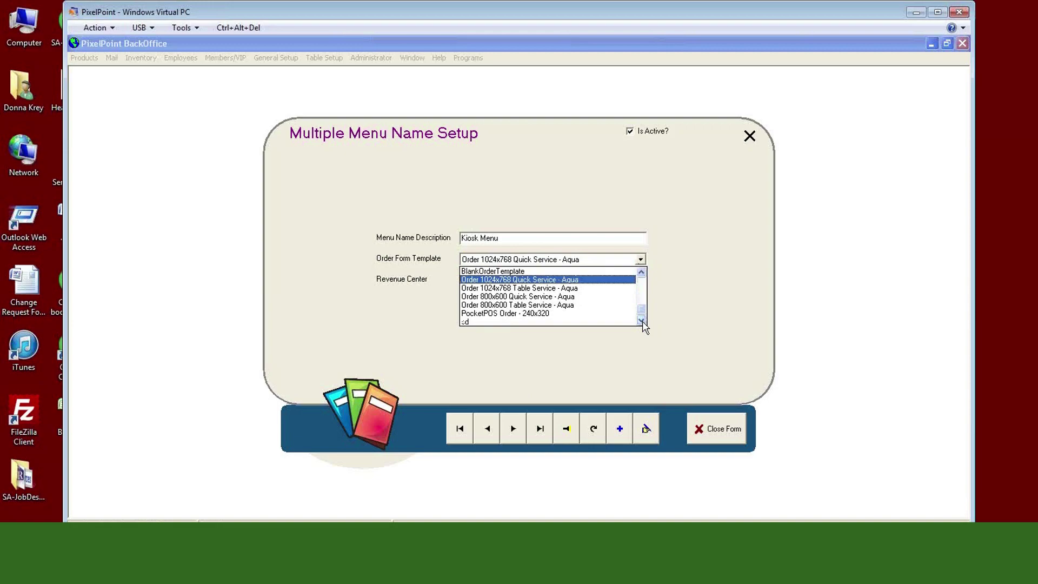
click(499, 298)
click(634, 429)
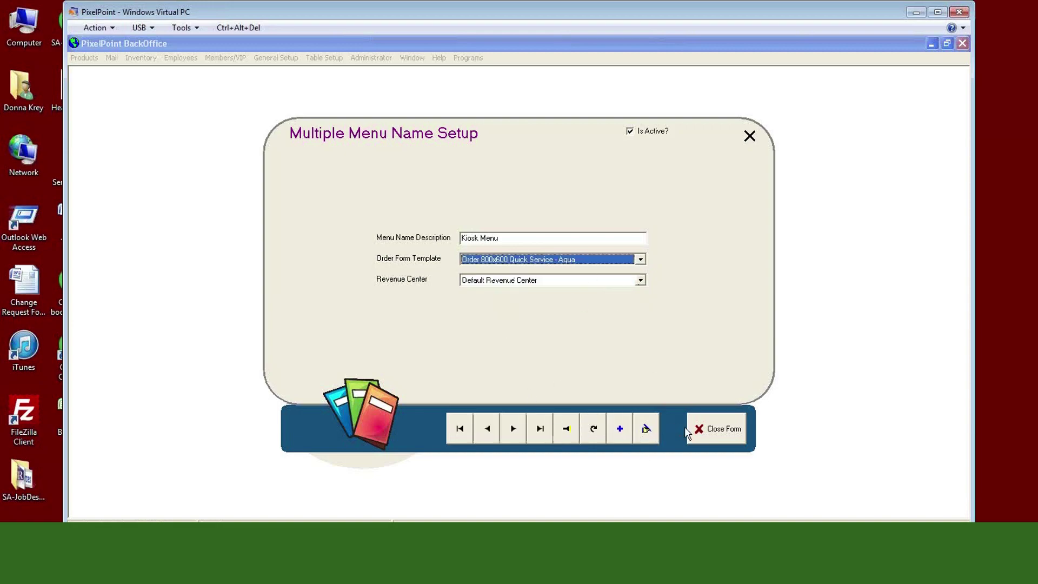
click(704, 430)
click(81, 57)
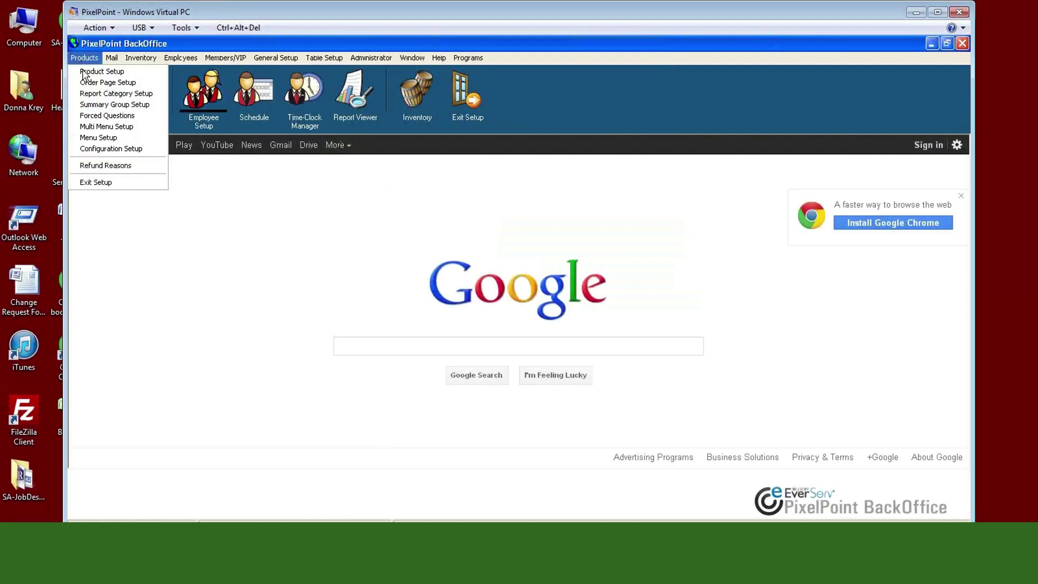
Open Menu Setup on the Bar Menu's Beer page and list the Bar, Default, Feature and Kiosk menus.
click(90, 139)
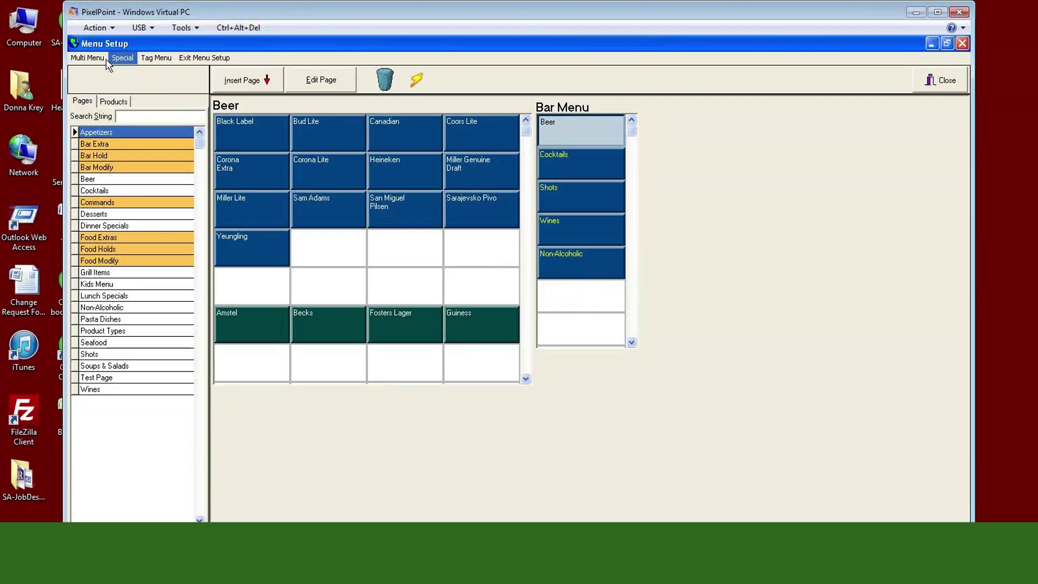
click(77, 58)
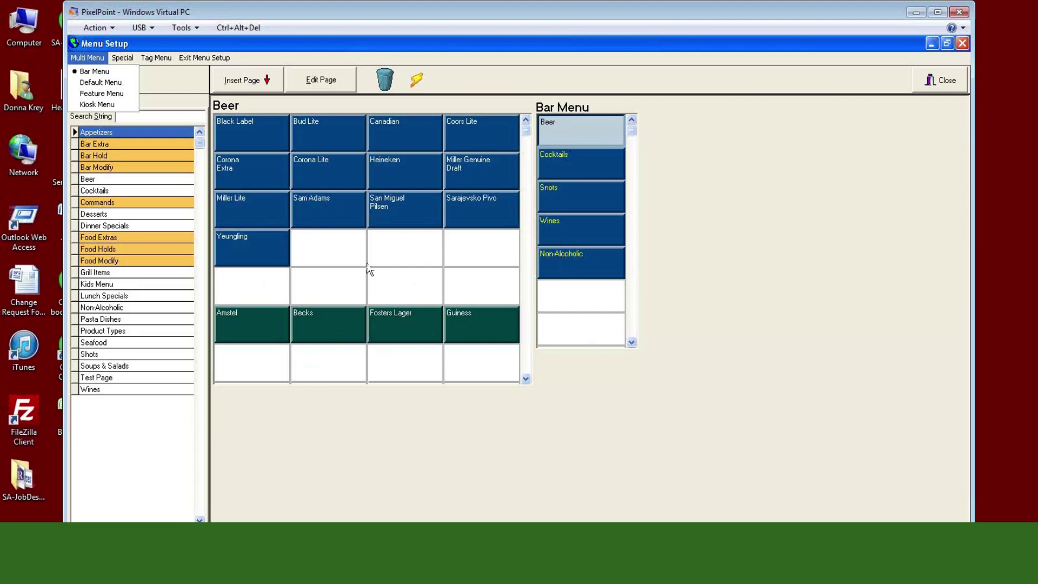
Switch to the Default Menu and browse Lunch Specials, Dinner Specials, Grill Items, Pasta Dishes and Kids Menu pages.
click(102, 85)
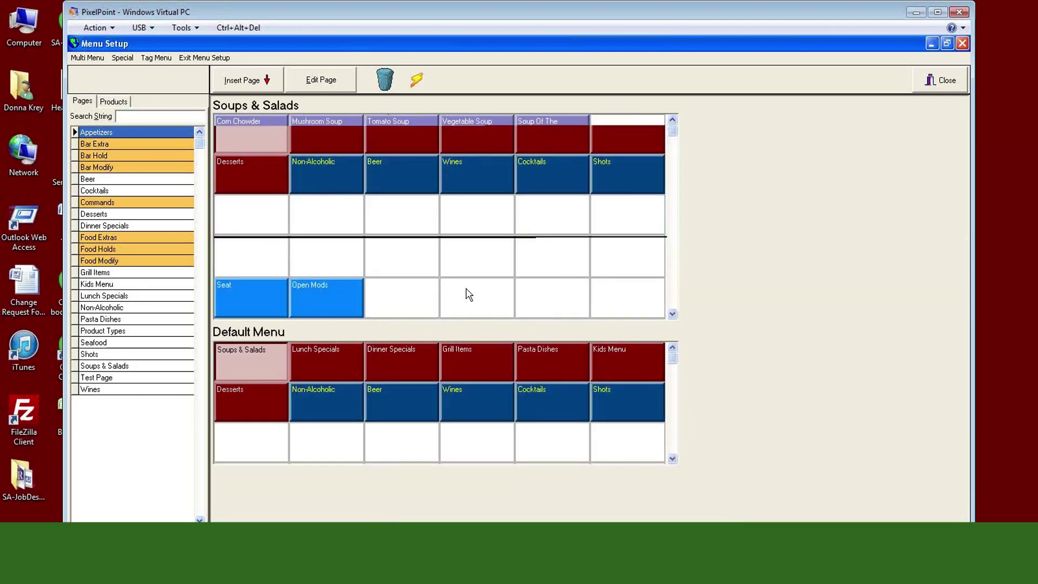
click(299, 375)
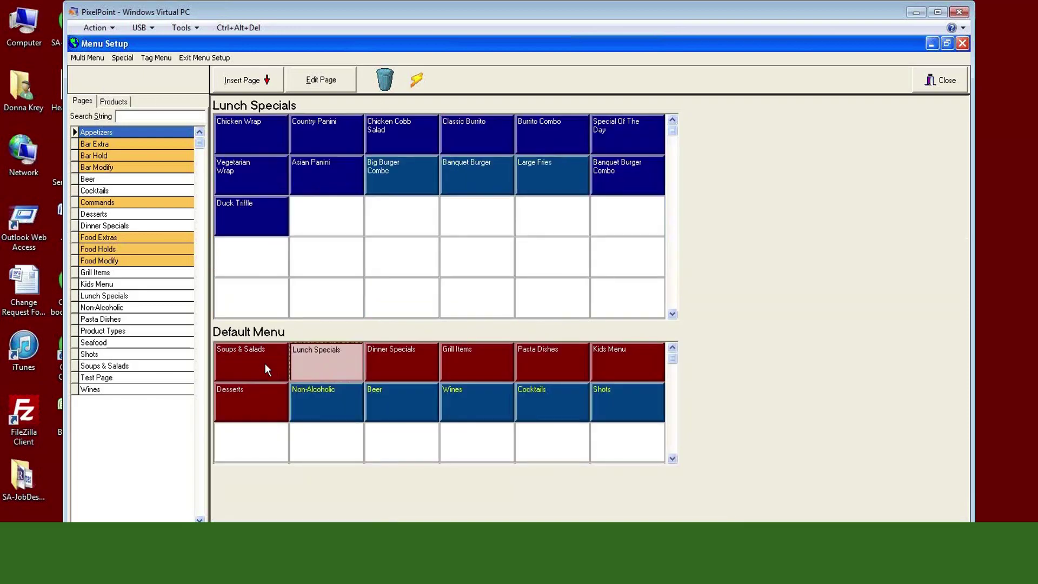
click(395, 367)
click(469, 364)
click(532, 367)
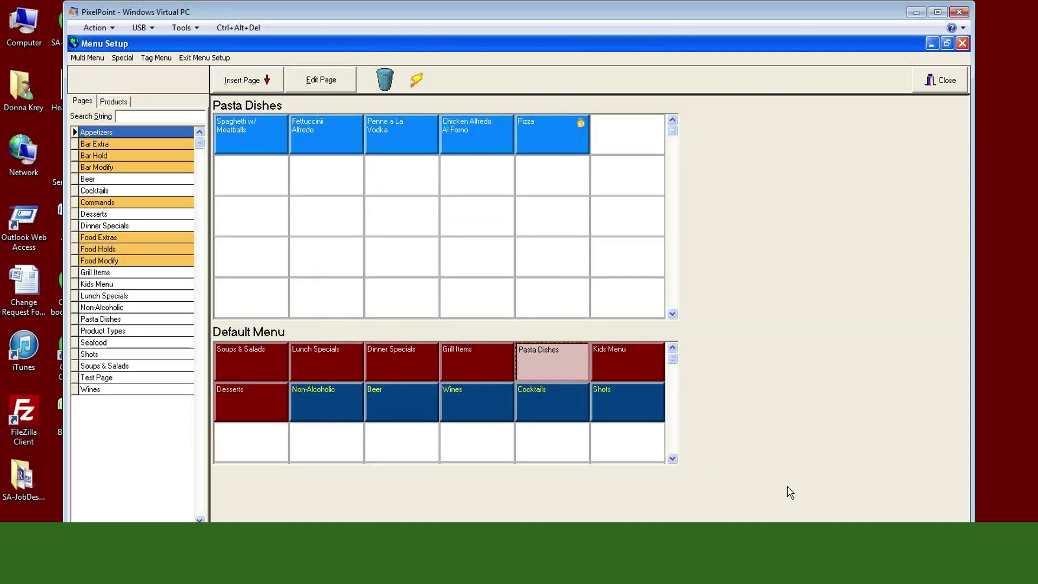
click(617, 354)
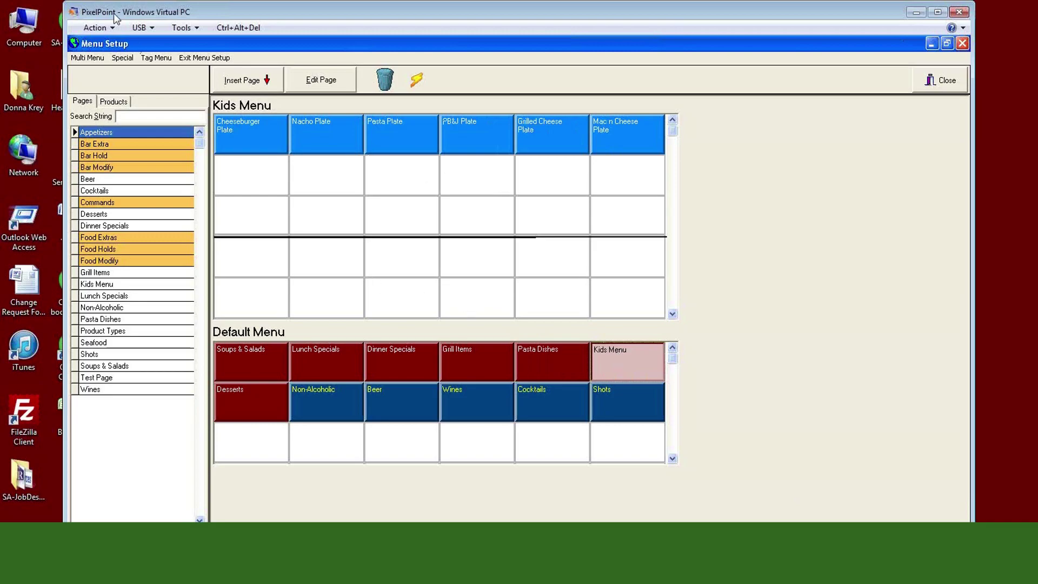
View the Feature Menu and Kiosk Menu, then switch back to the Default Menu.
click(88, 58)
click(88, 95)
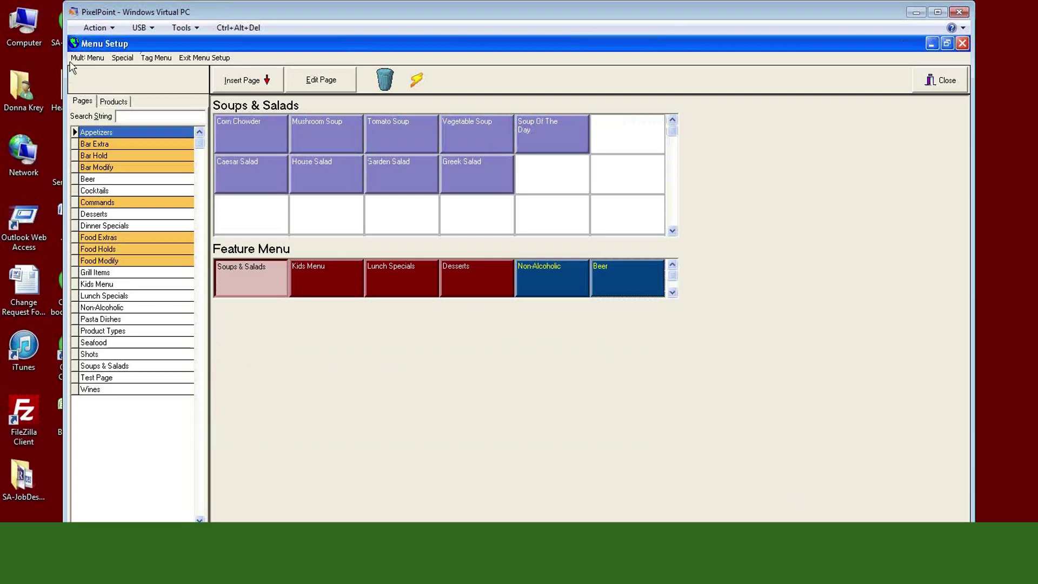
click(85, 58)
click(85, 105)
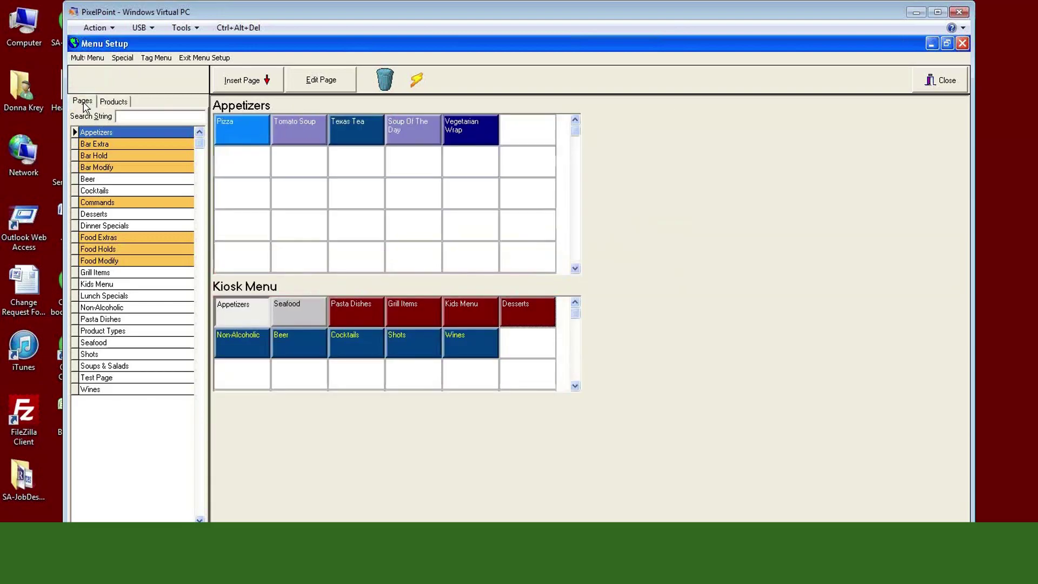
click(87, 58)
click(88, 82)
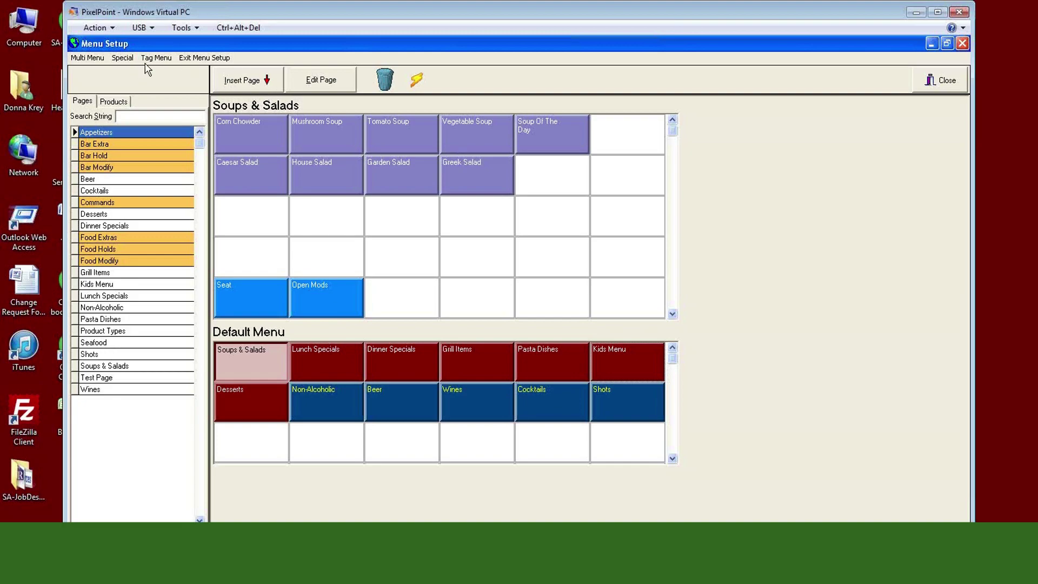
Show the Special options, including Sort Page Alphabetically and Show Products from all Revenue Centers.
click(124, 58)
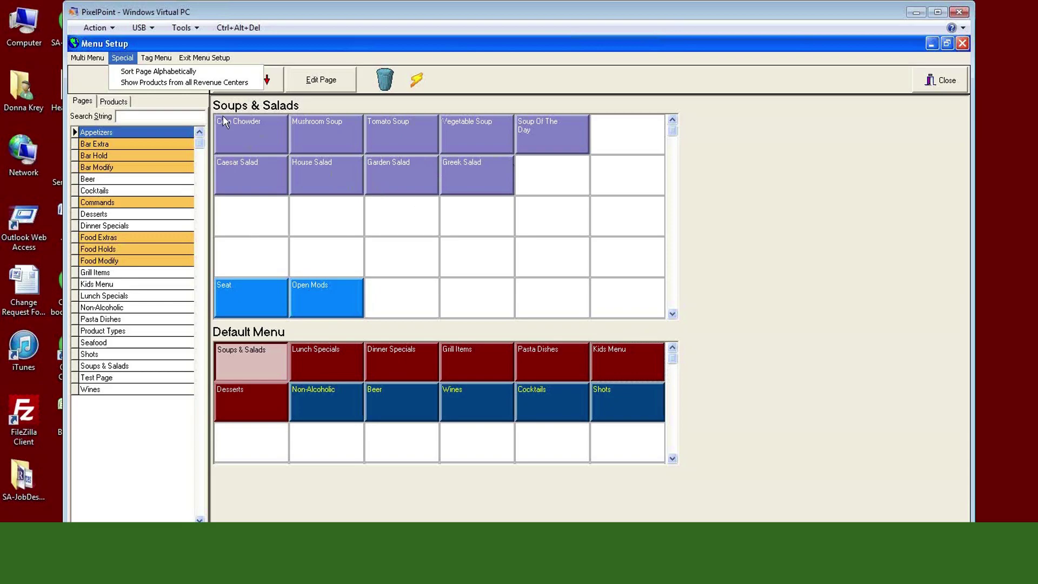
Close the Special options and show the Tag Menu options instead.
click(271, 251)
click(157, 58)
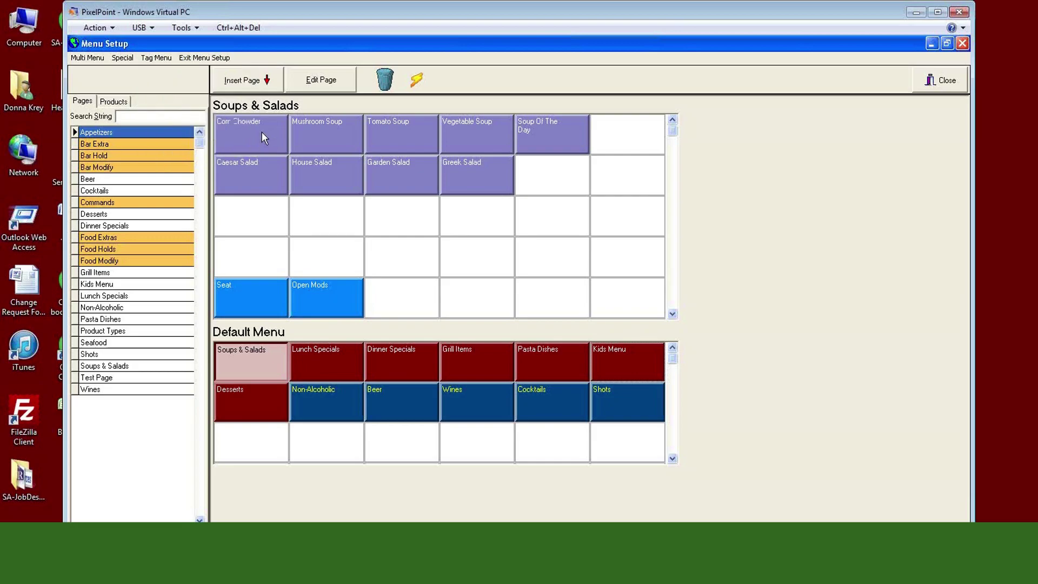
click(82, 101)
drag(324, 372, 257, 401)
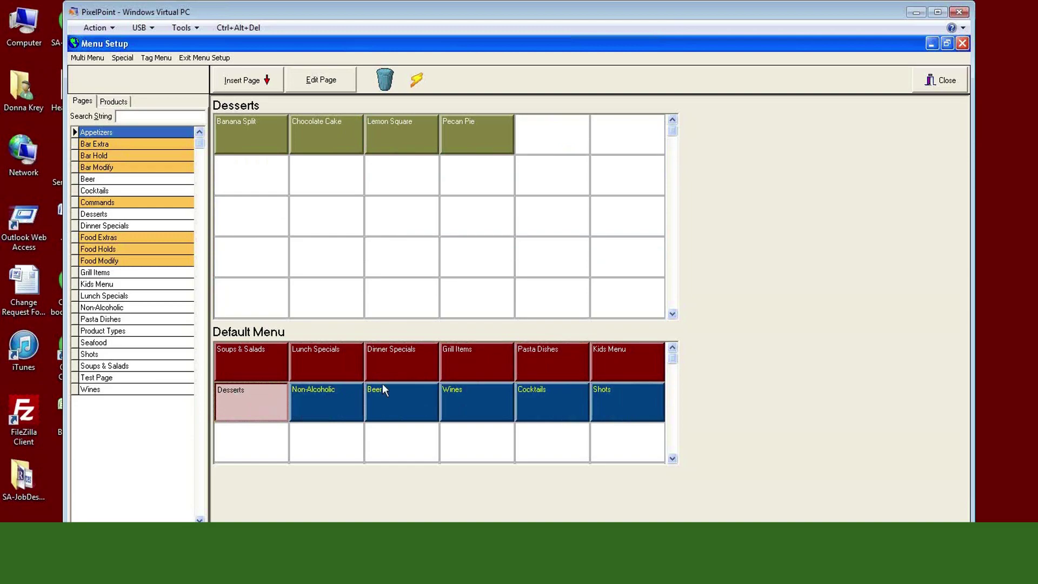
click(392, 374)
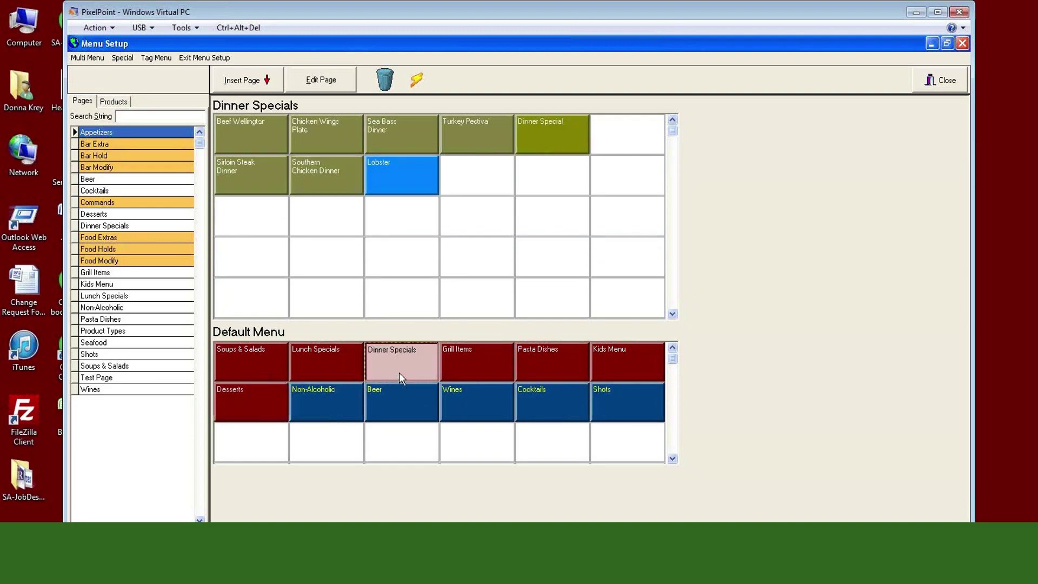
click(482, 358)
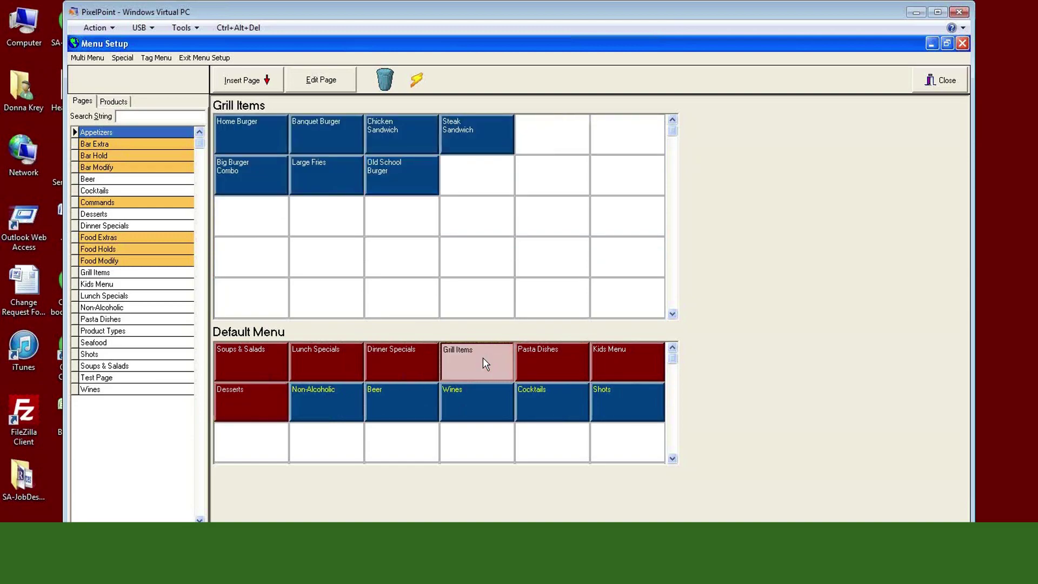
click(478, 403)
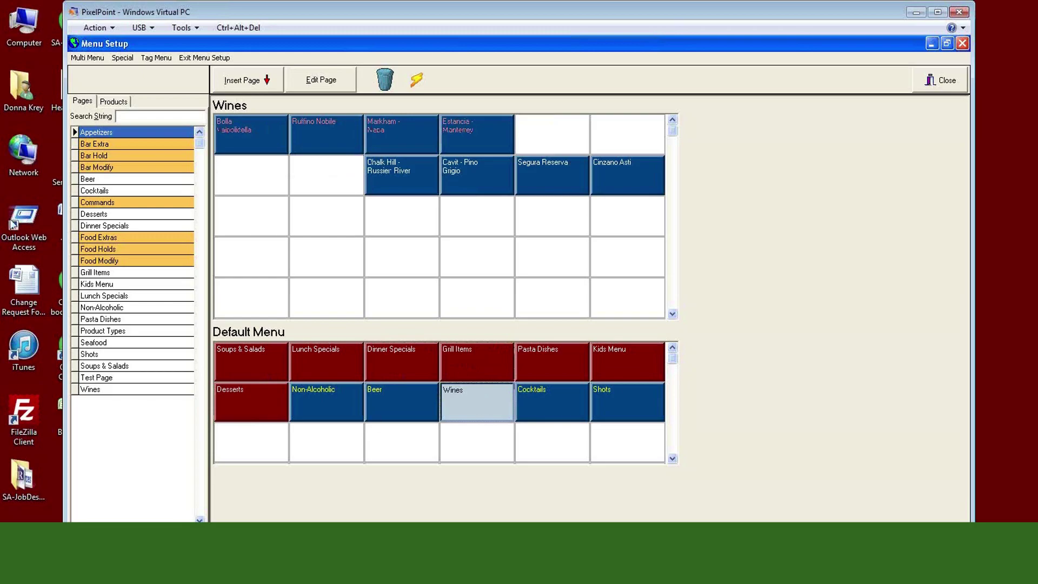
click(248, 412)
click(486, 421)
click(562, 406)
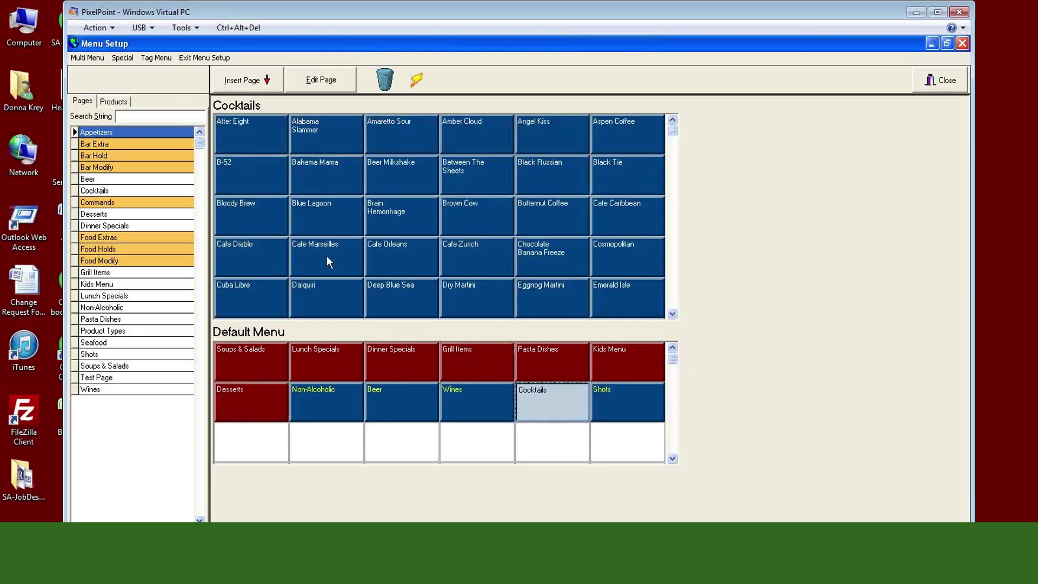
click(615, 404)
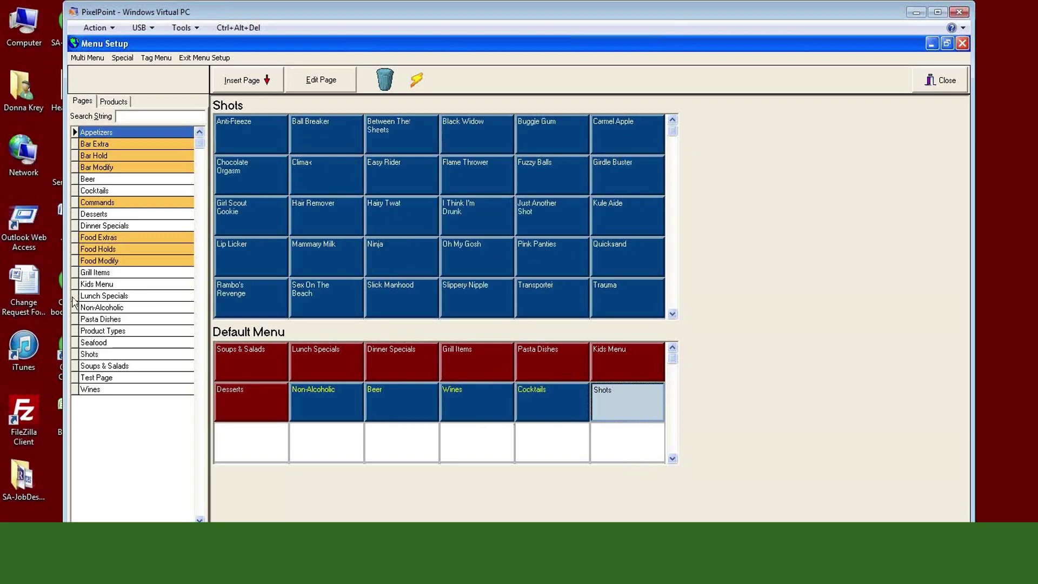
click(97, 298)
click(94, 308)
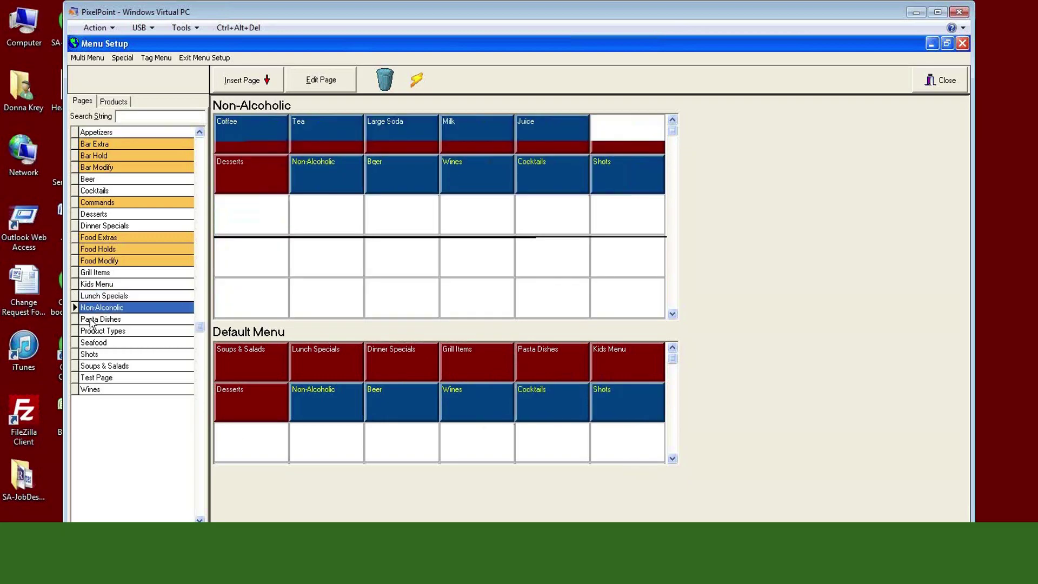
click(92, 320)
click(92, 332)
click(93, 344)
click(93, 355)
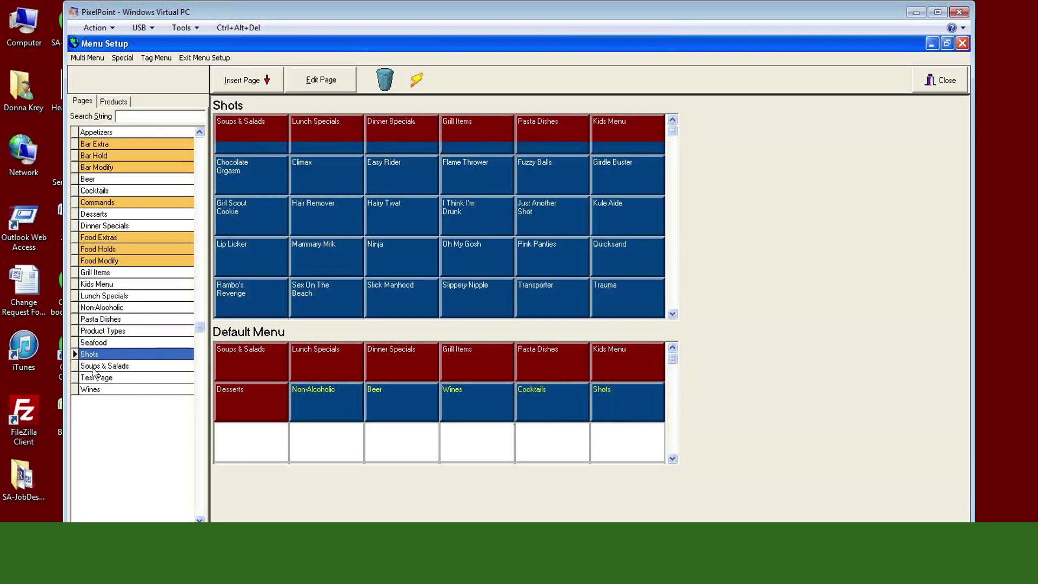
click(93, 367)
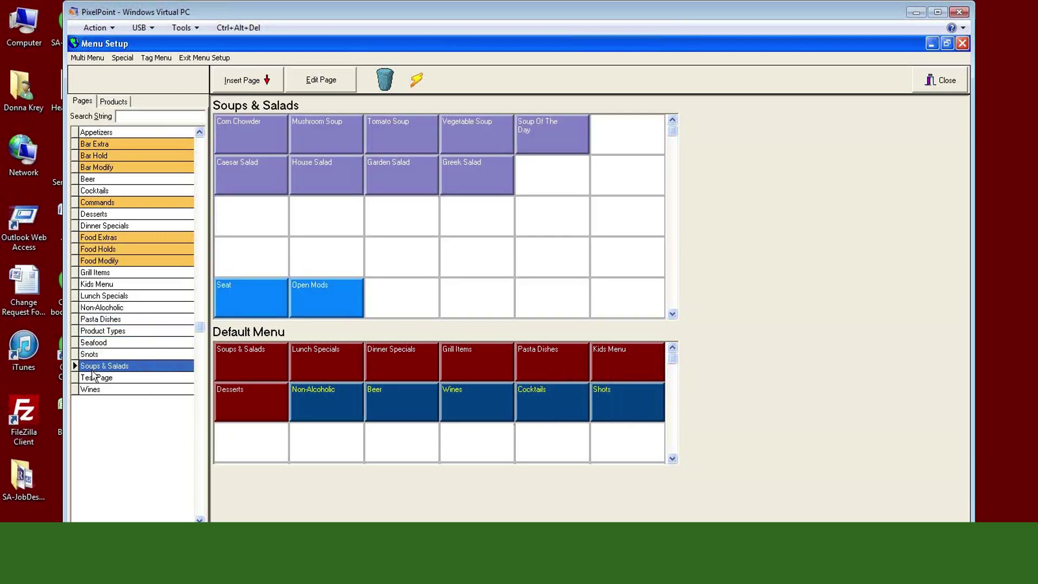
click(111, 101)
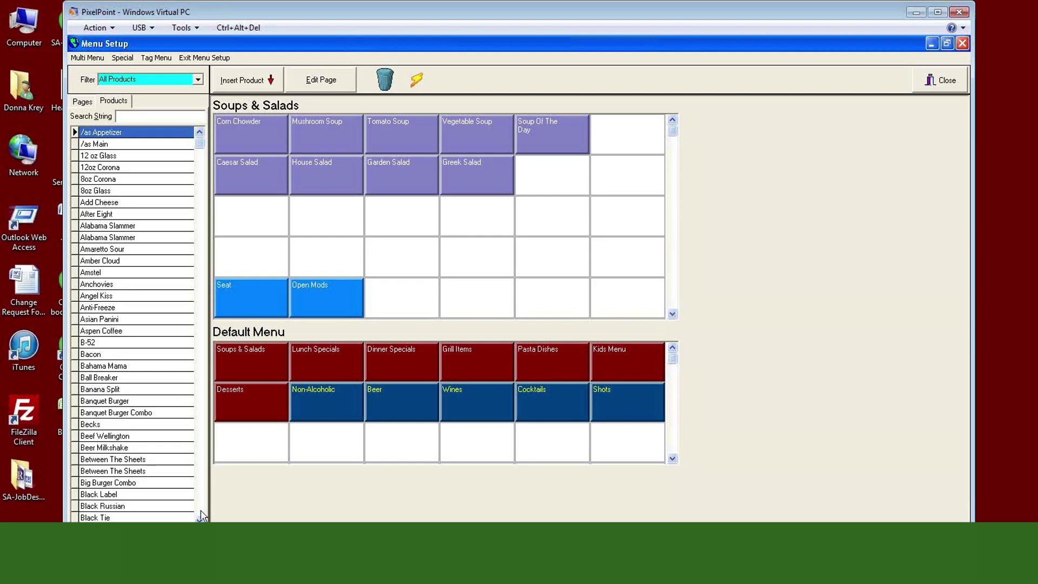
key(Page_Down)
key(Page_Down)
key(Page_Down)
key(Page_Down)
key(Page_Down)
key(Page_Down)
key(Page_Down)
key(Page_Down)
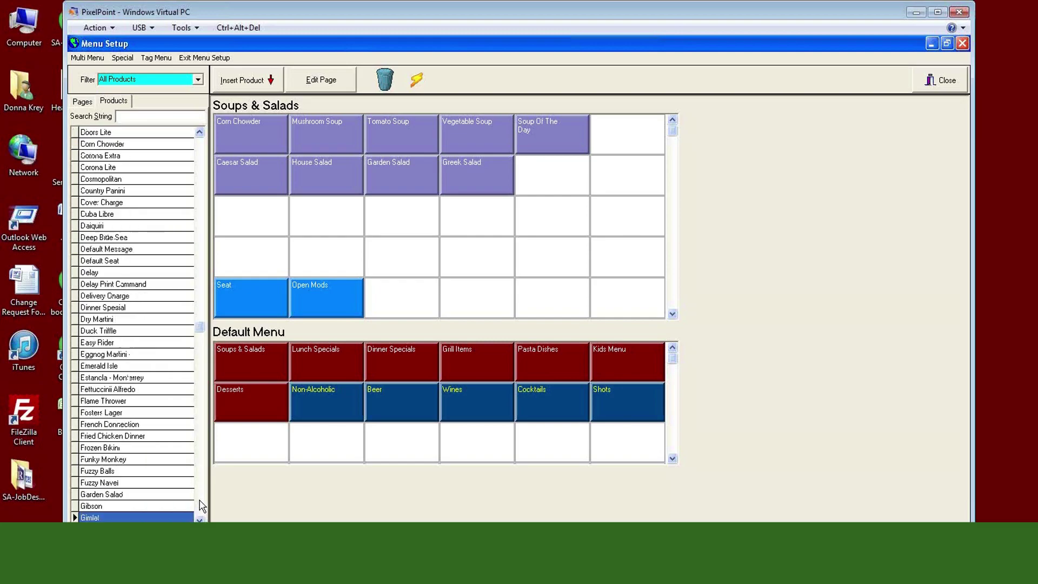
click(88, 98)
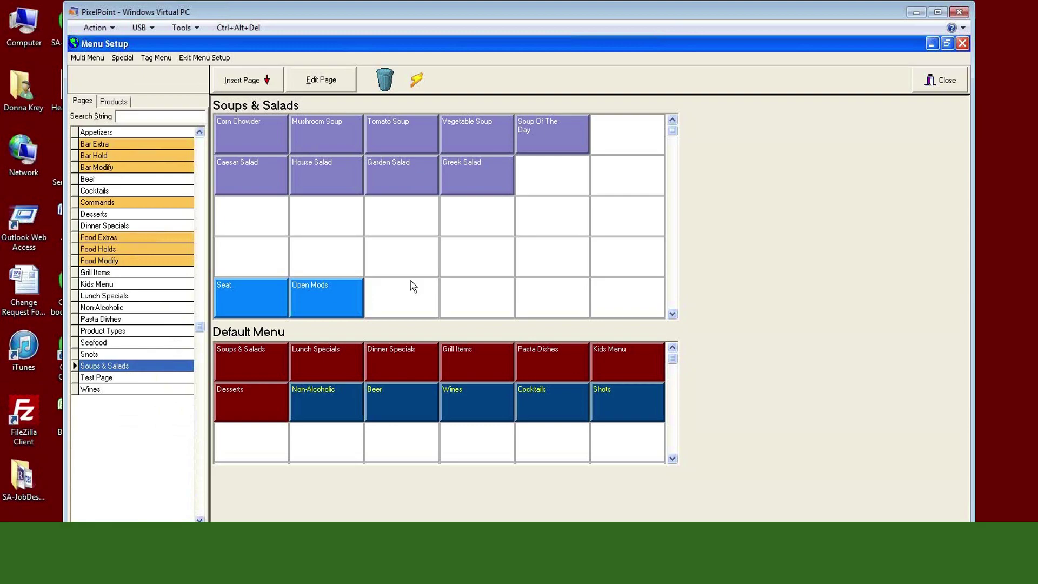
Place Steak Sandwich from the Products list into an empty cell on the Dinner Specials page.
click(388, 368)
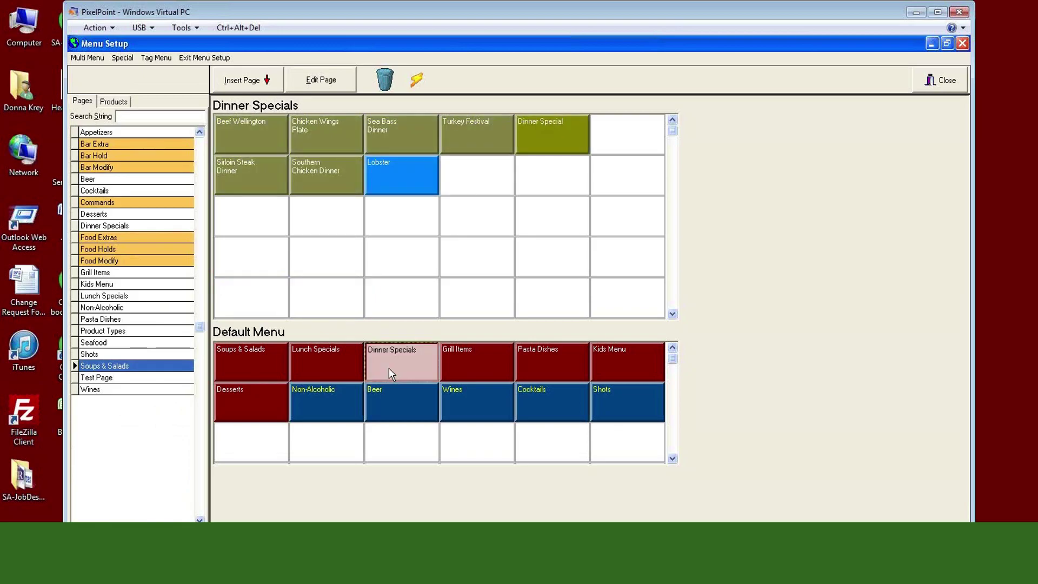
click(114, 101)
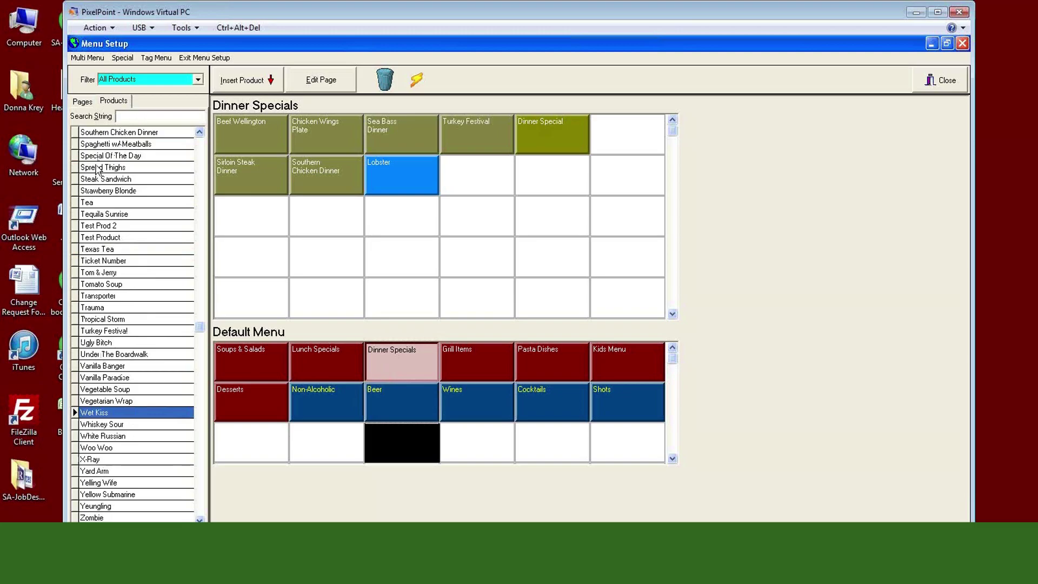
click(95, 181)
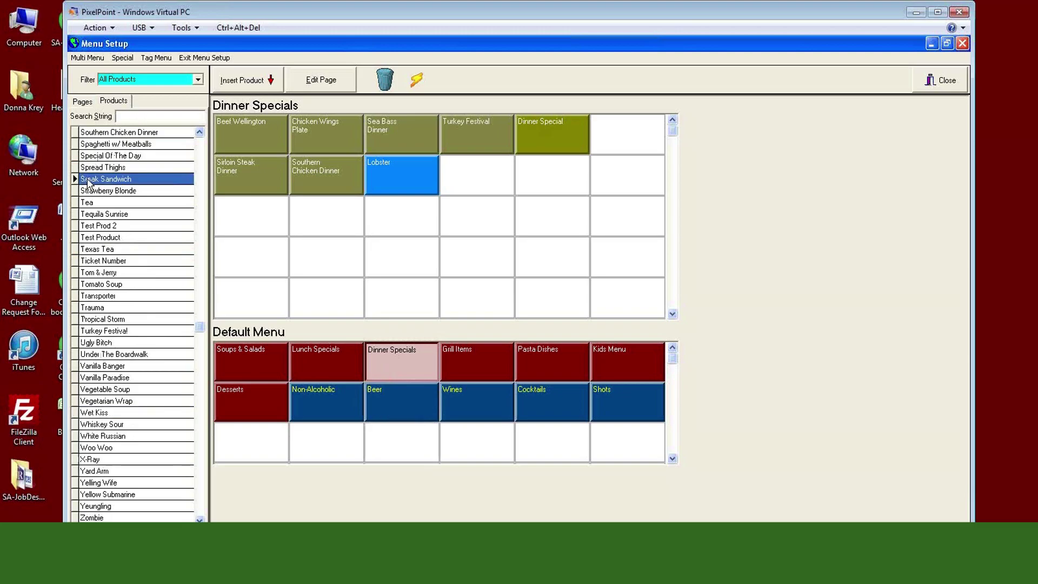
drag(92, 183, 544, 181)
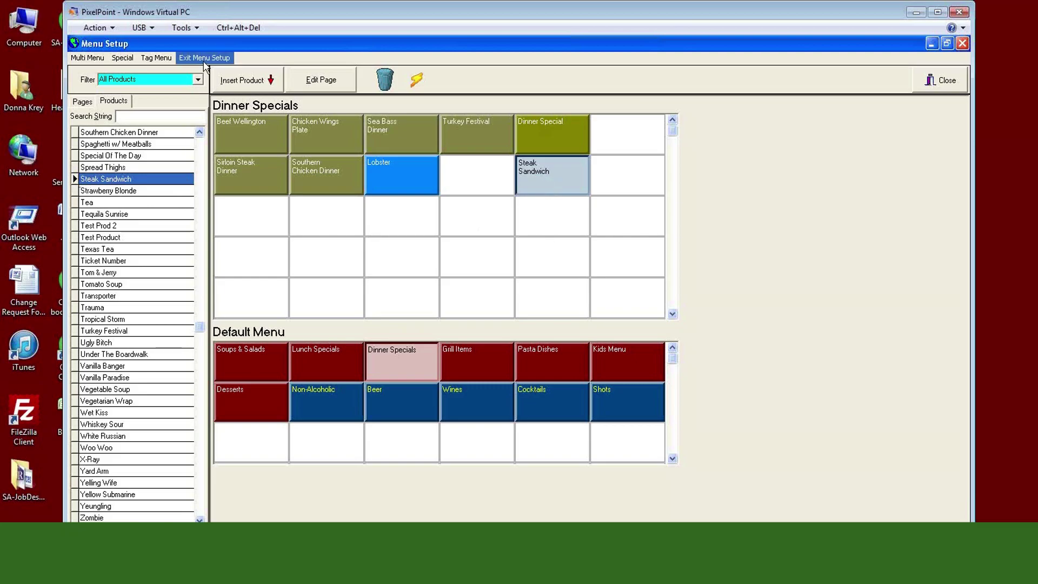
click(93, 205)
Insert Tea into an empty Dinner Specials cell.
click(262, 82)
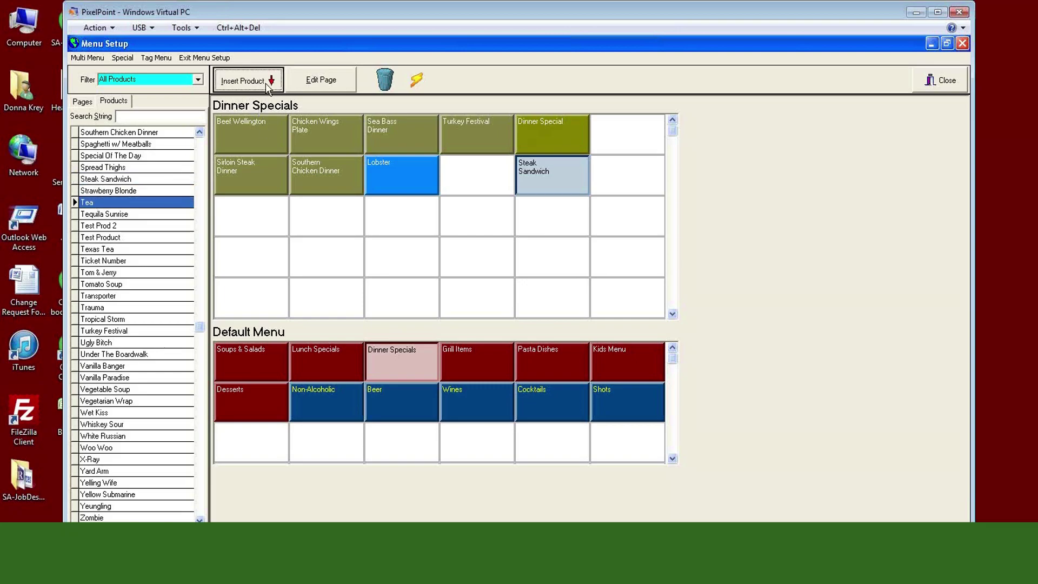
click(518, 312)
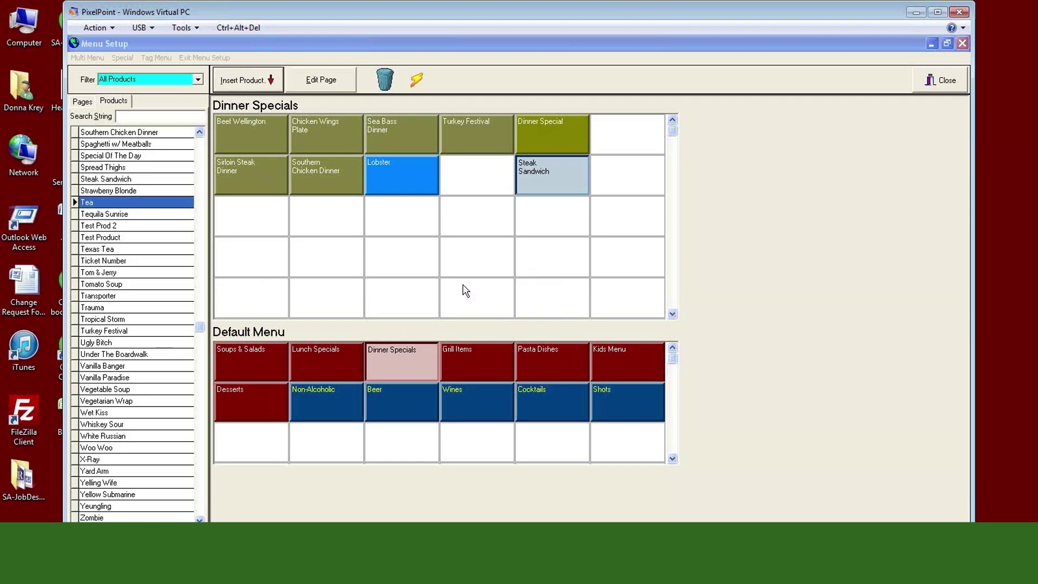
click(248, 257)
click(269, 81)
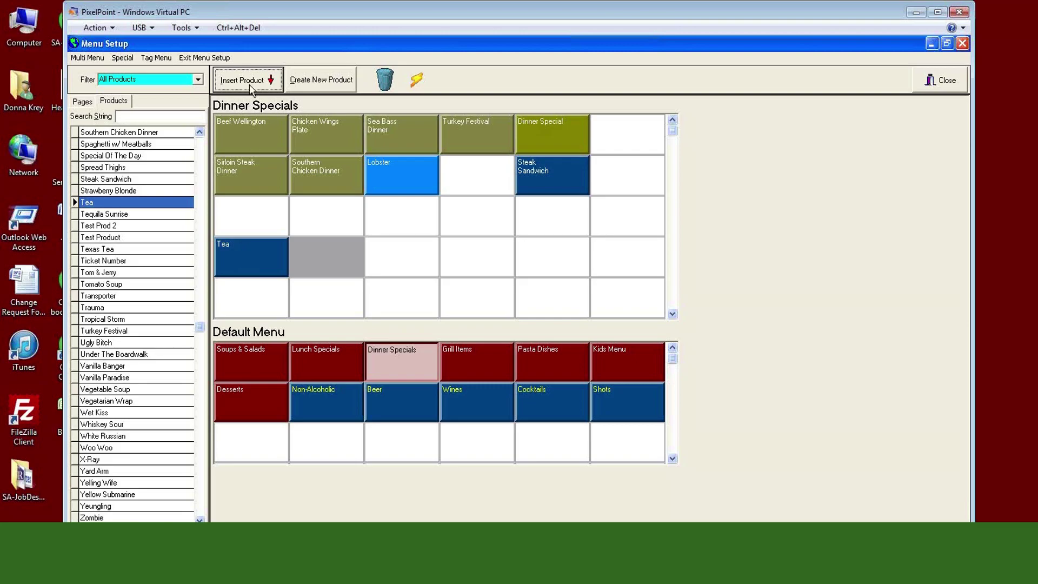
Drag Test Product onto the page, then delete both the Test Prod and Tea buttons.
drag(93, 238, 408, 254)
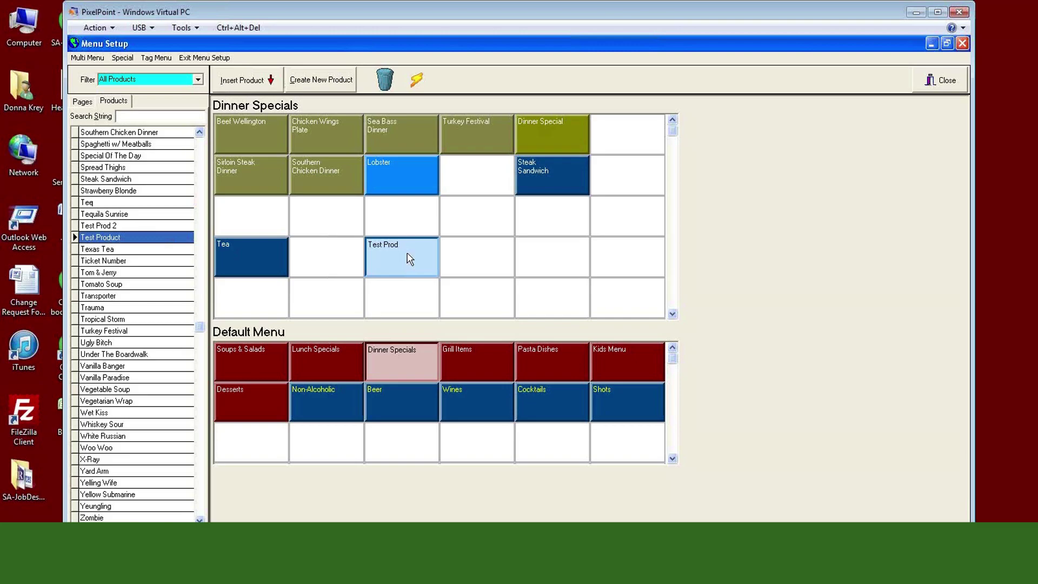
click(409, 258)
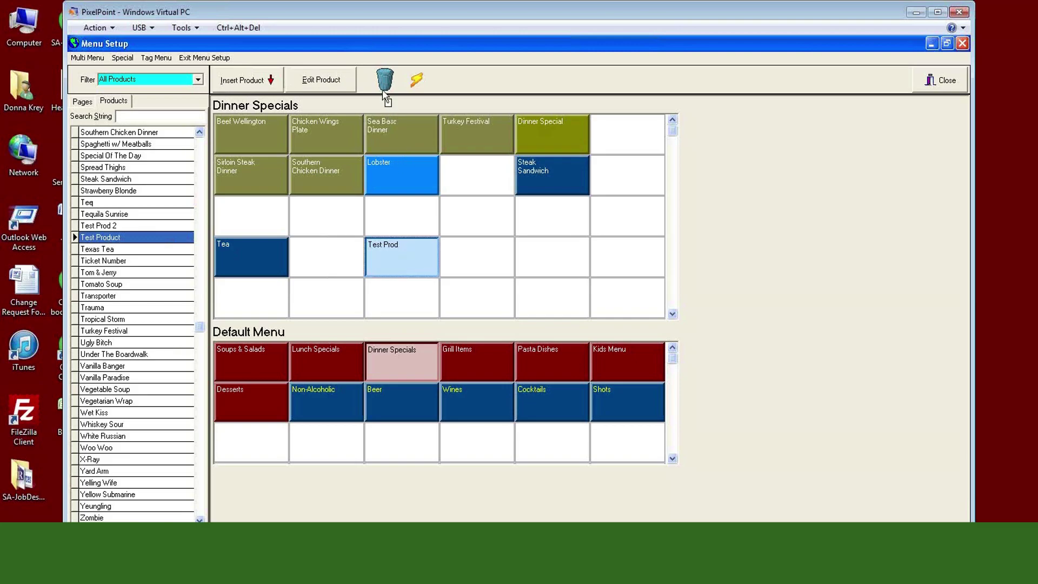
click(386, 85)
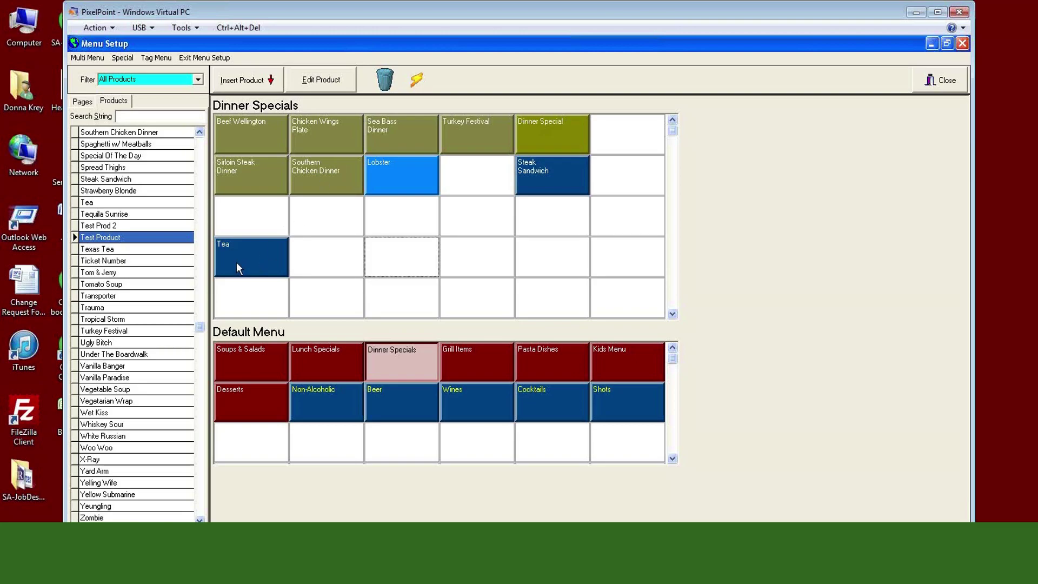
click(236, 262)
click(385, 83)
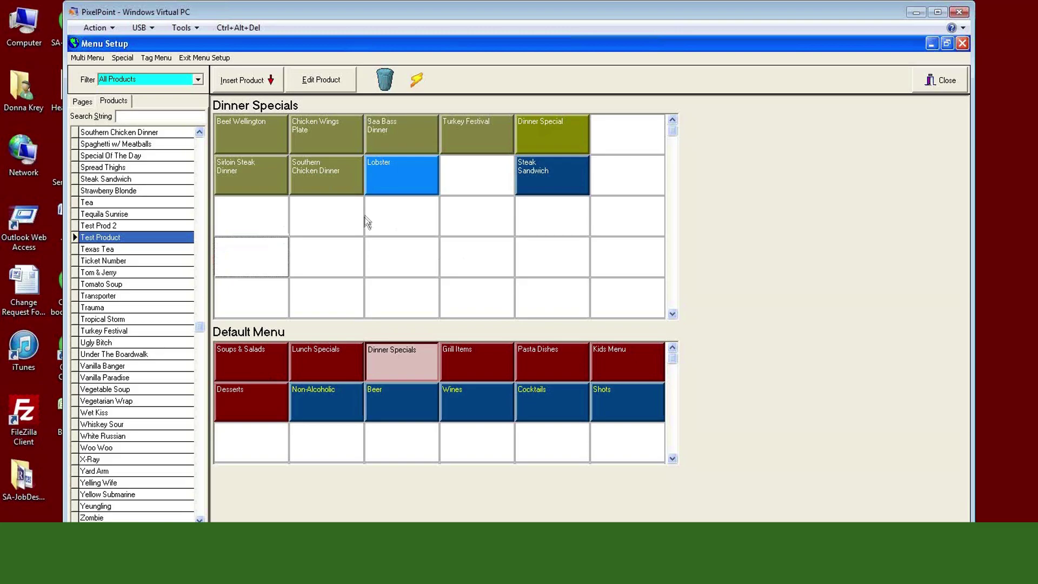
Shift Dinner Special, Turkey Festival, Lobster, Southern Chicken Dinner and Sirloin Steak Dinner into new cells.
click(547, 130)
drag(549, 135, 623, 136)
click(466, 128)
drag(476, 182, 476, 183)
drag(400, 176, 398, 220)
drag(323, 177, 323, 219)
drag(250, 179, 244, 224)
Return Southern Chicken Dinner to row 2, start row 3 with Lobster, and restore Turkey Festival and Dinner Special.
drag(309, 211, 319, 181)
click(427, 224)
drag(357, 230, 254, 222)
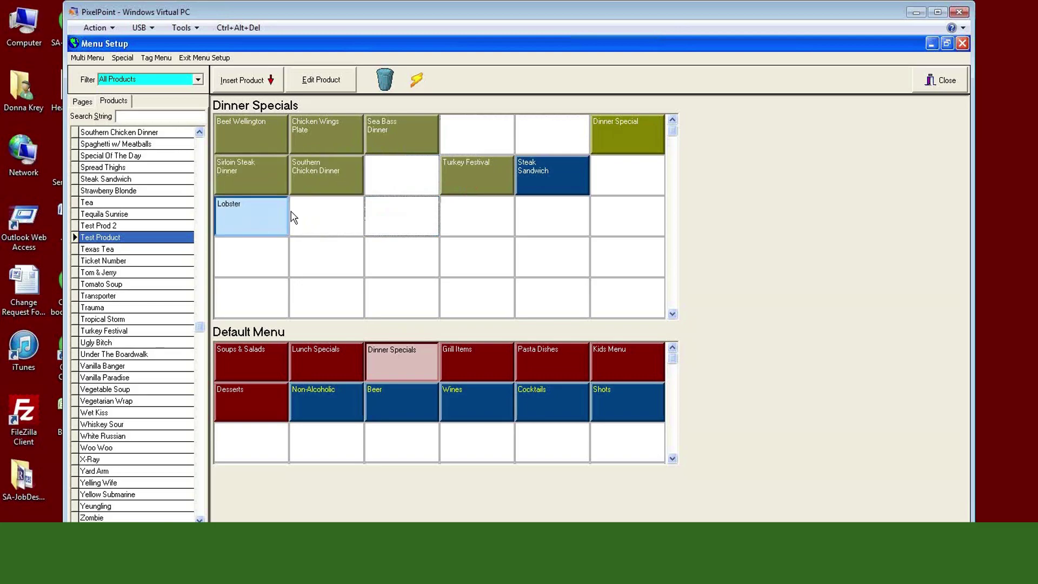
drag(482, 178, 480, 139)
drag(595, 138, 476, 182)
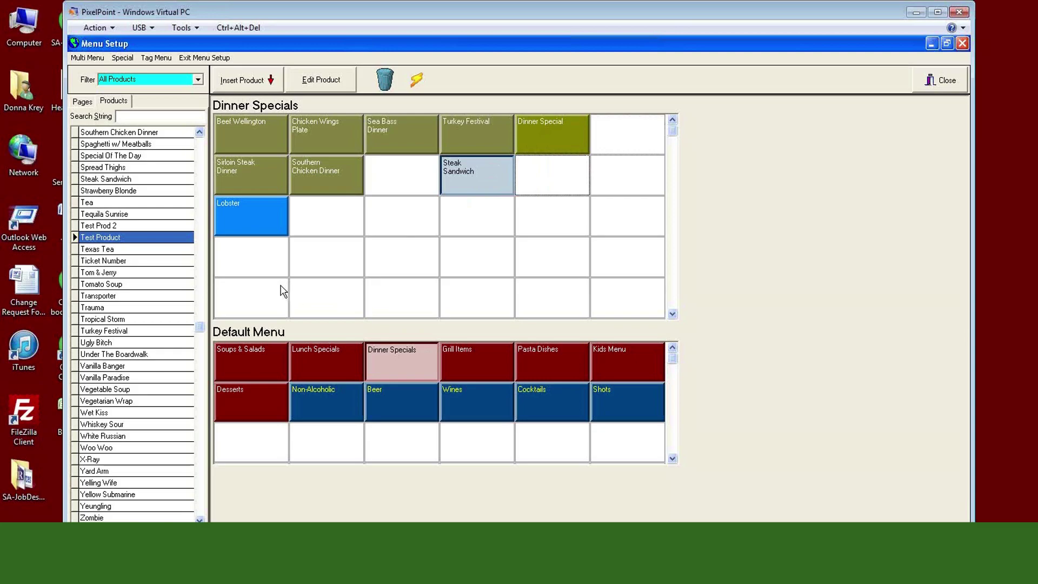
click(417, 81)
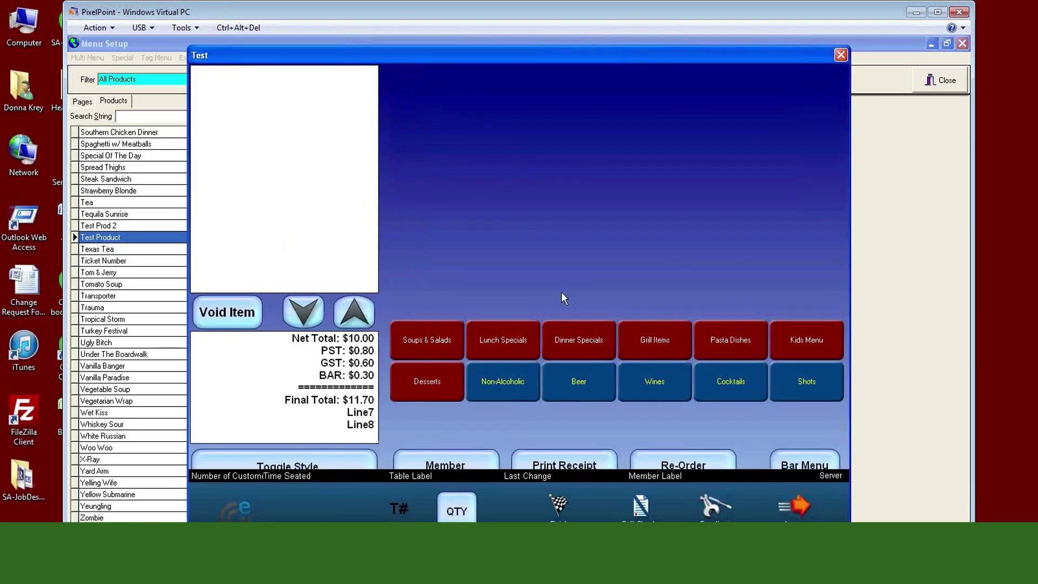
click(594, 336)
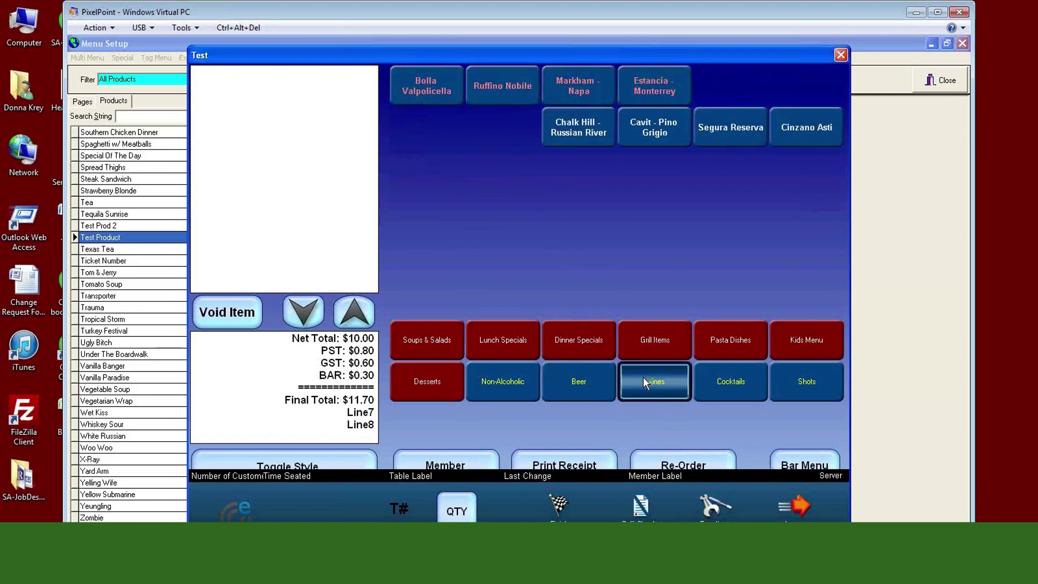
click(726, 383)
click(735, 341)
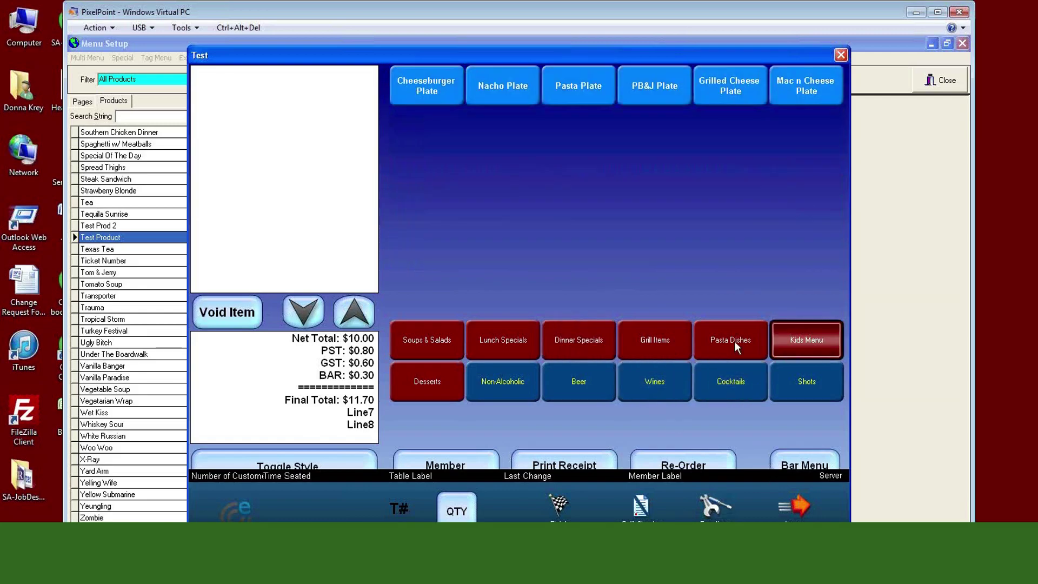
click(735, 341)
click(664, 340)
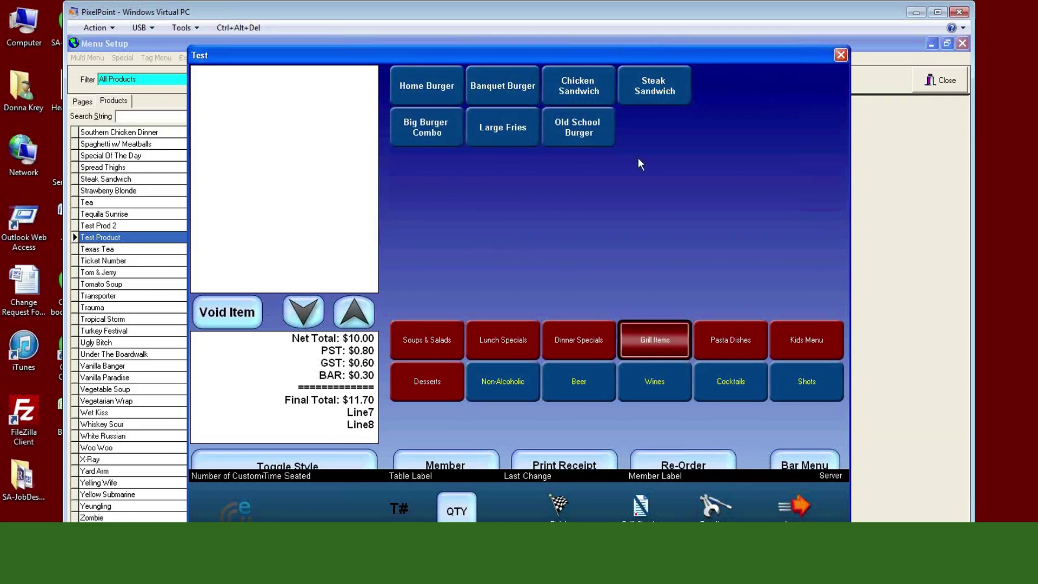
click(841, 56)
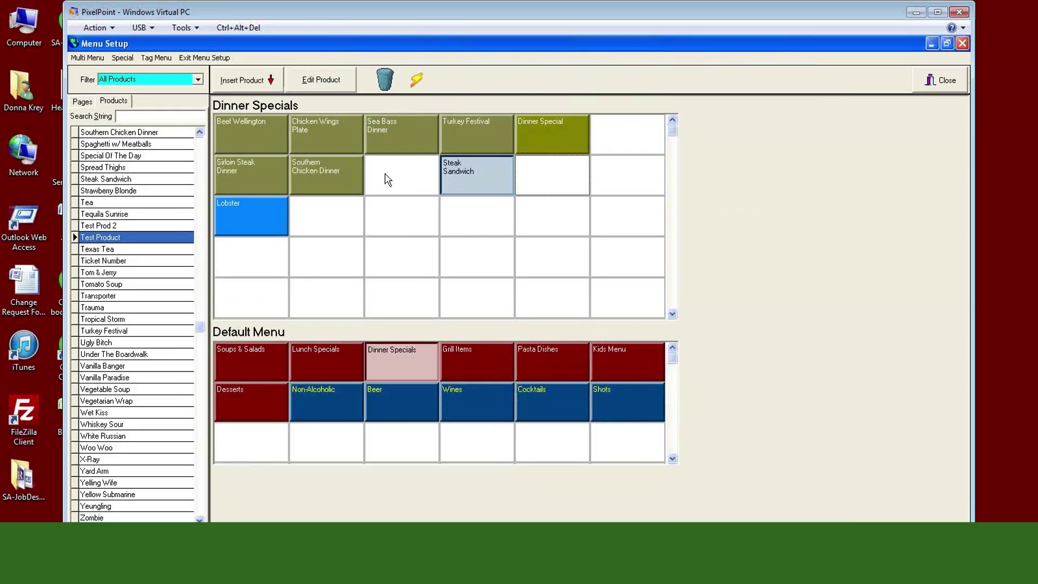
click(423, 141)
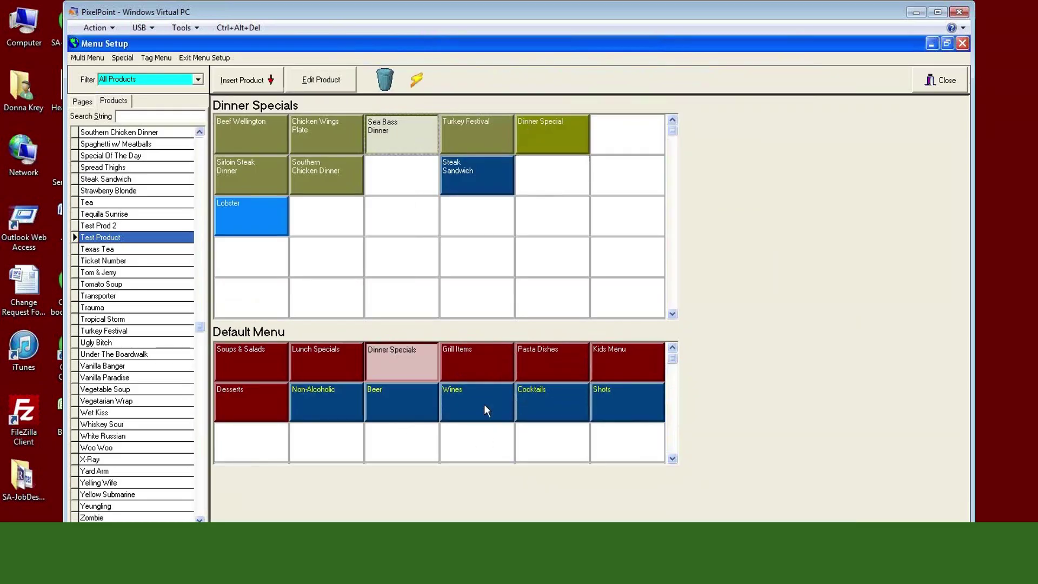
Open the Grill Items page, select Old School Burger, and ring one up in Test view.
click(476, 358)
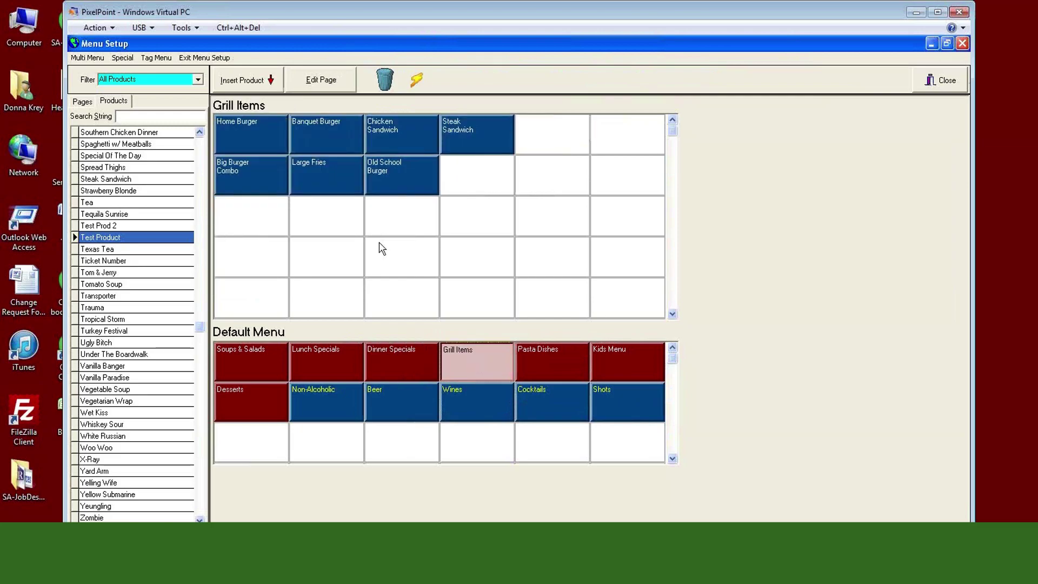
click(390, 183)
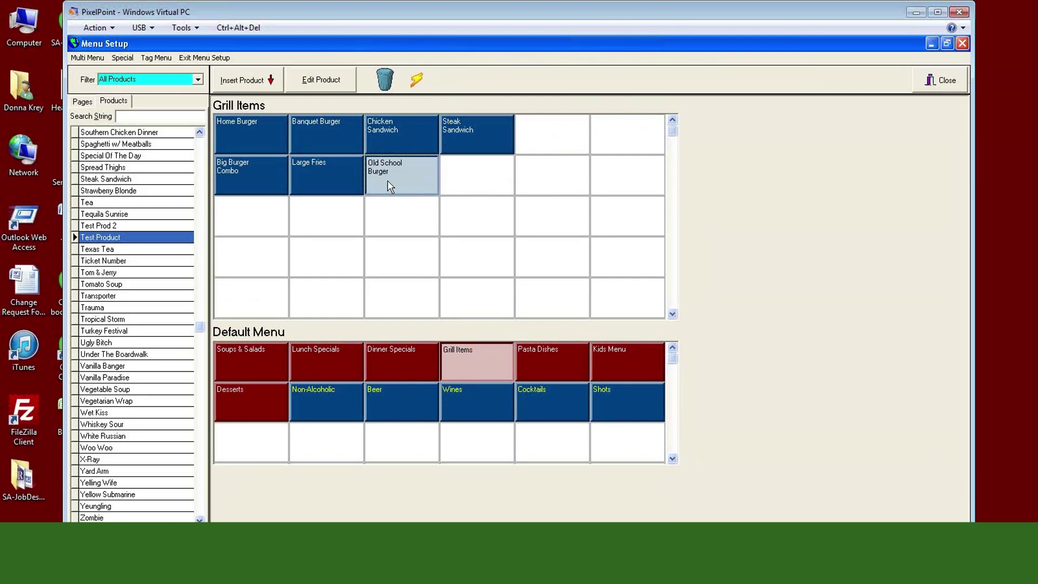
click(417, 82)
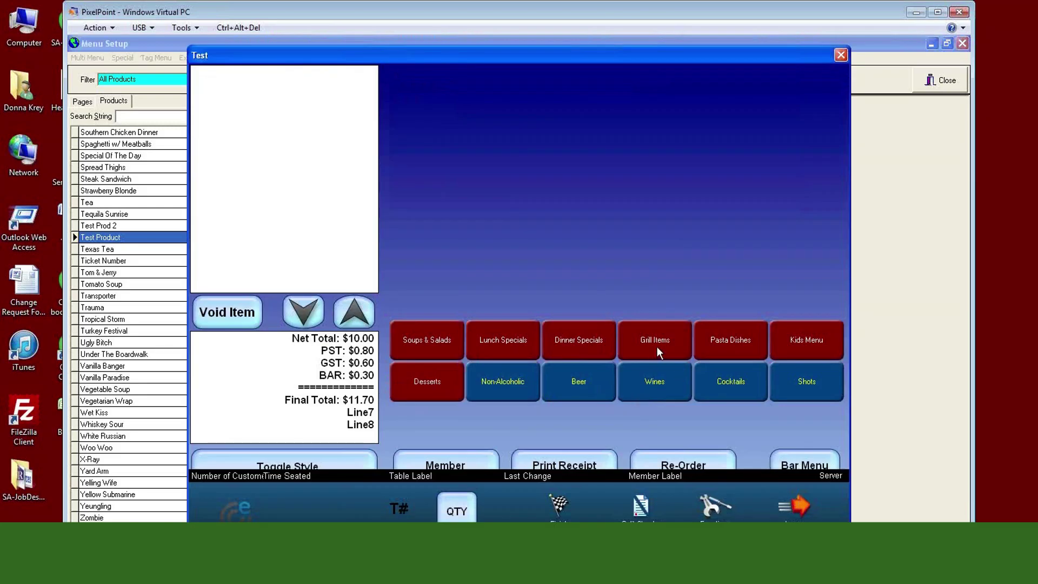
click(657, 347)
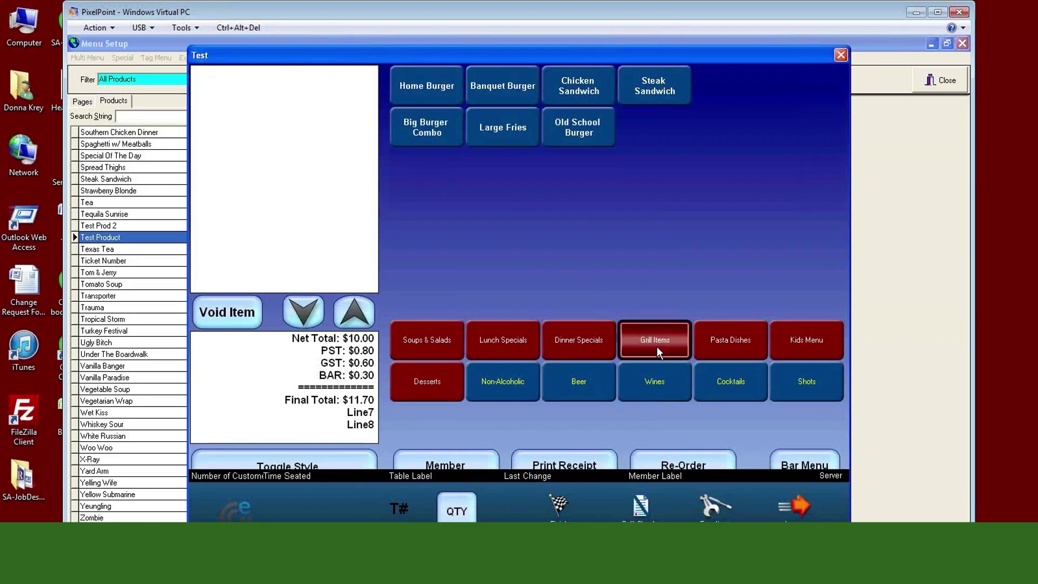
click(574, 130)
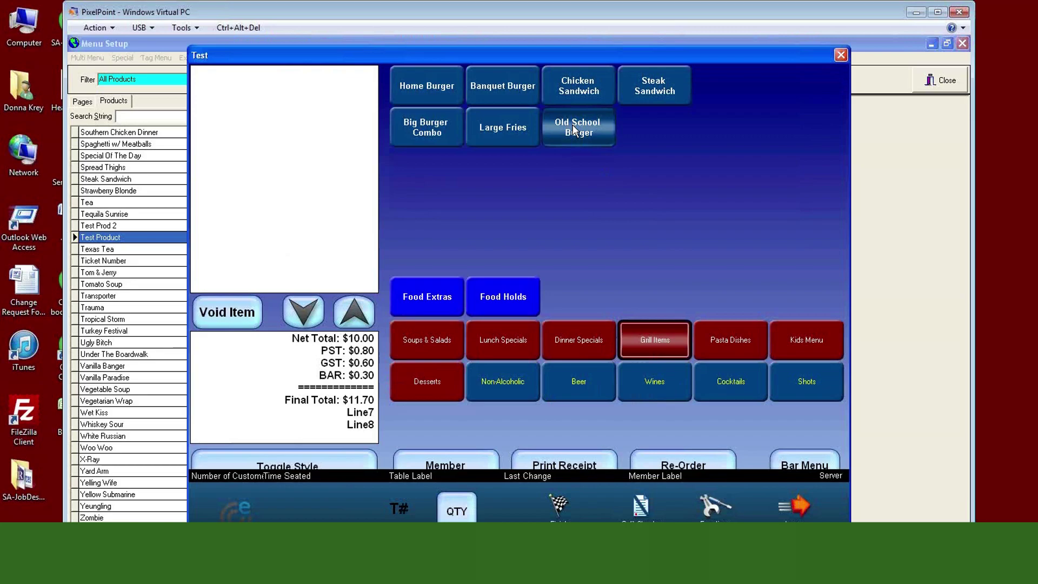
Try the Food Extras, Food Holds, Dinner Specials and Commands buttons in the preview, then close it.
click(427, 302)
click(503, 306)
click(444, 297)
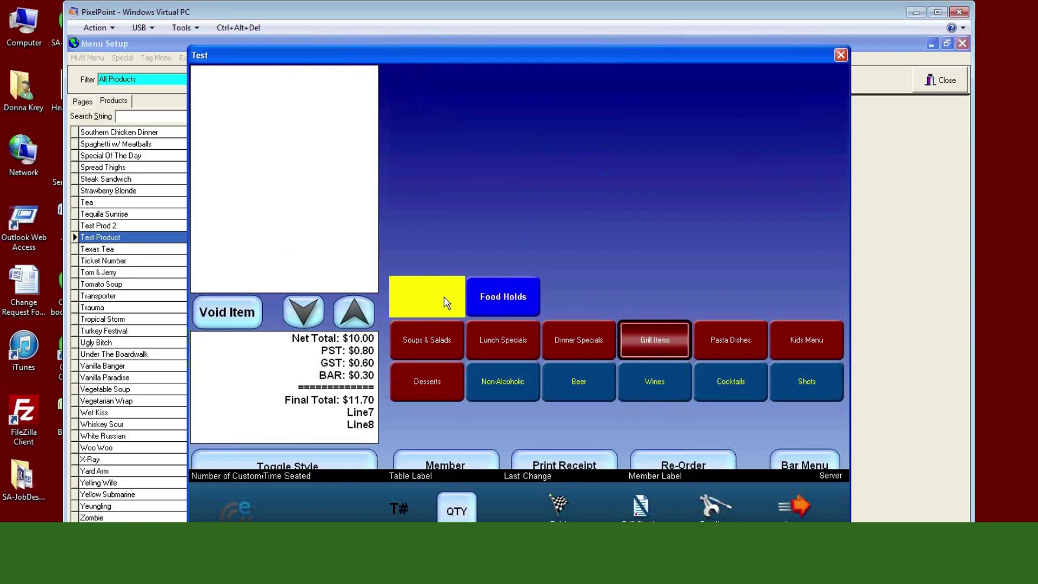
click(593, 337)
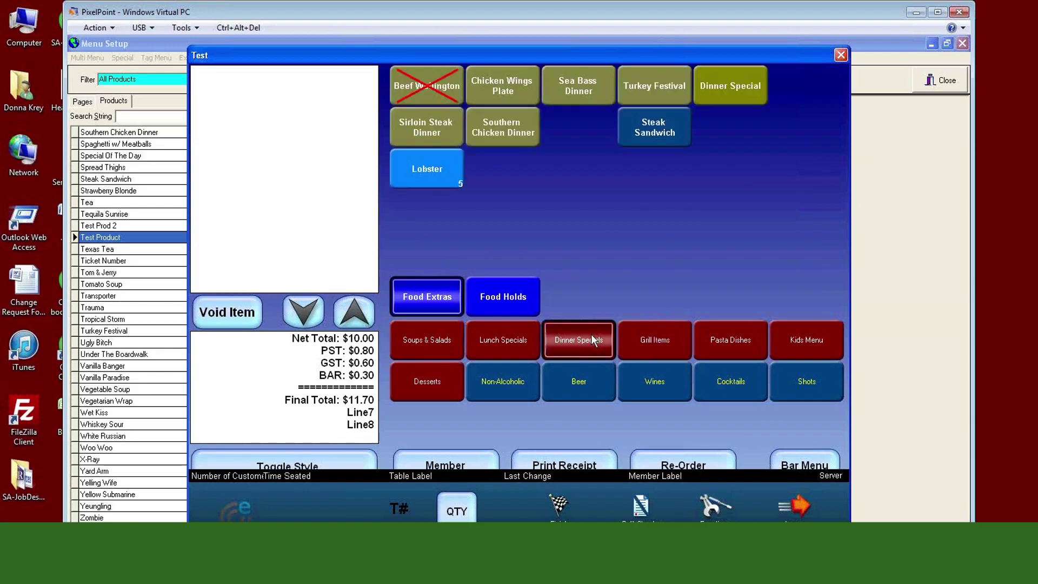
click(587, 83)
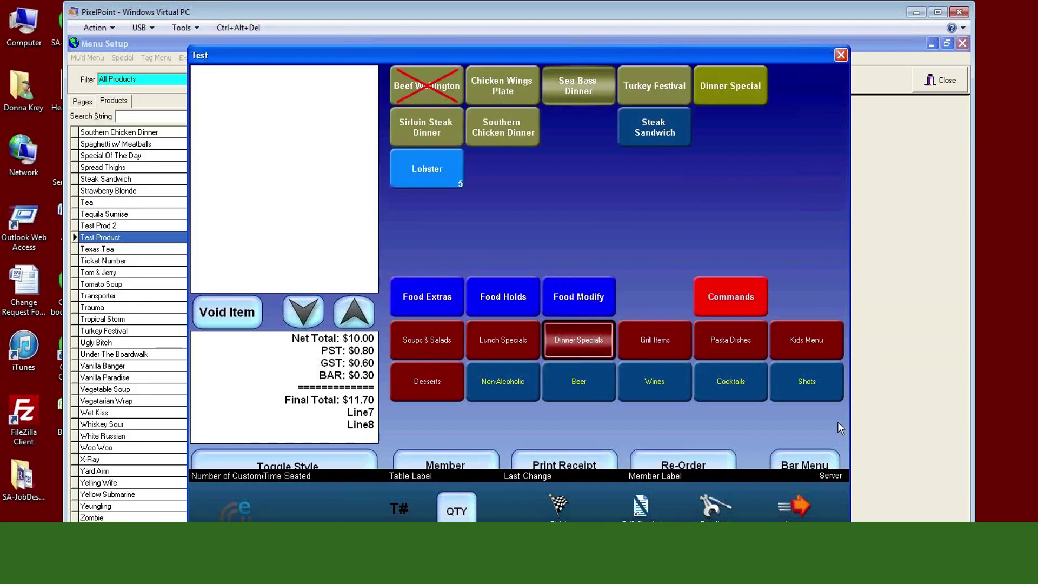
click(735, 305)
click(436, 311)
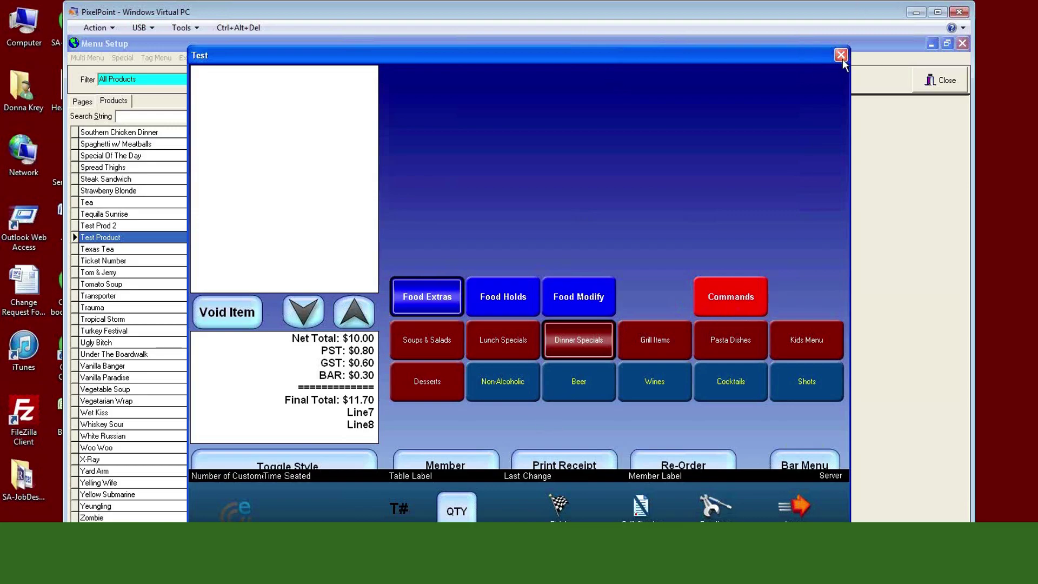
key(Escape)
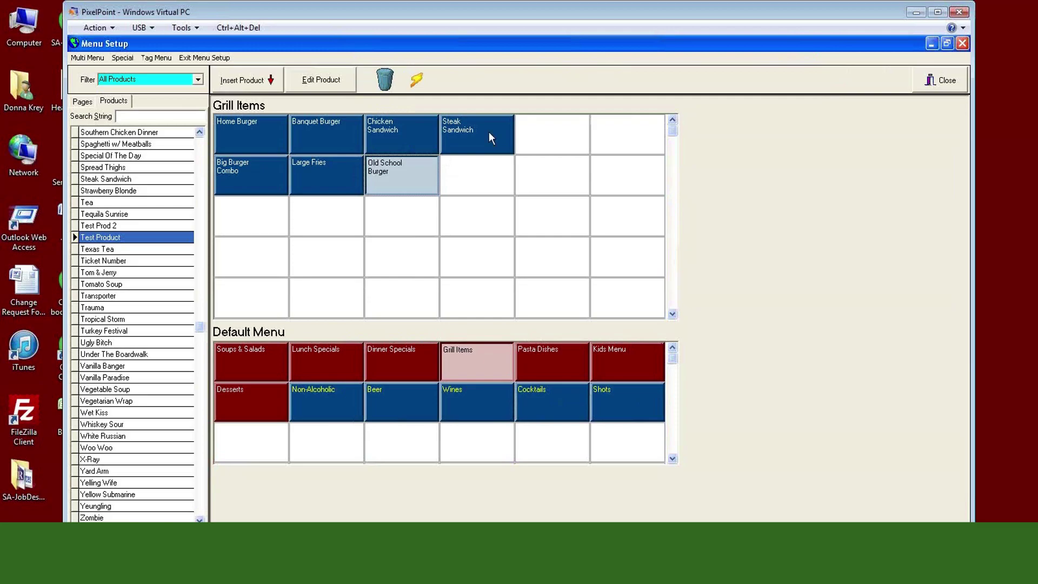
Flip through the Dinner Specials, Non-Alcoholic and Desserts pages to reach the Beer page.
click(405, 177)
click(394, 369)
click(323, 410)
click(250, 403)
click(407, 407)
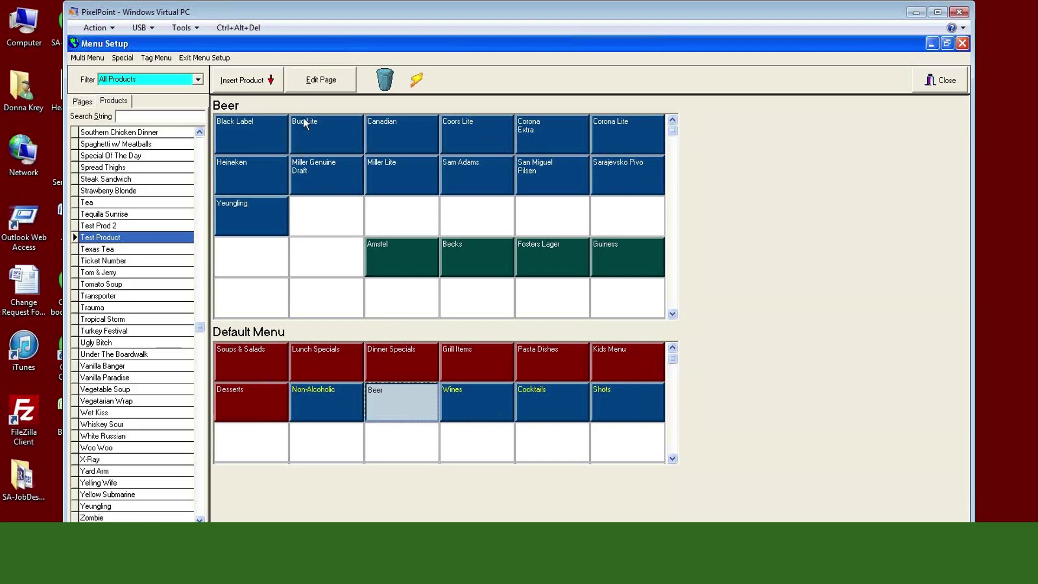
Open Miller Lite's product settings, then cancel and discard the changes.
click(400, 169)
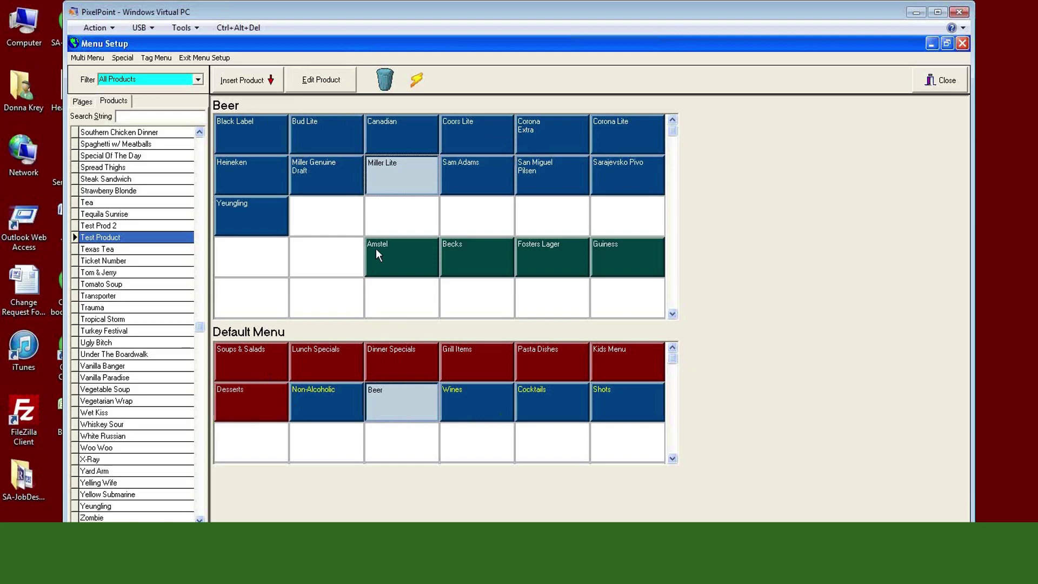
click(311, 85)
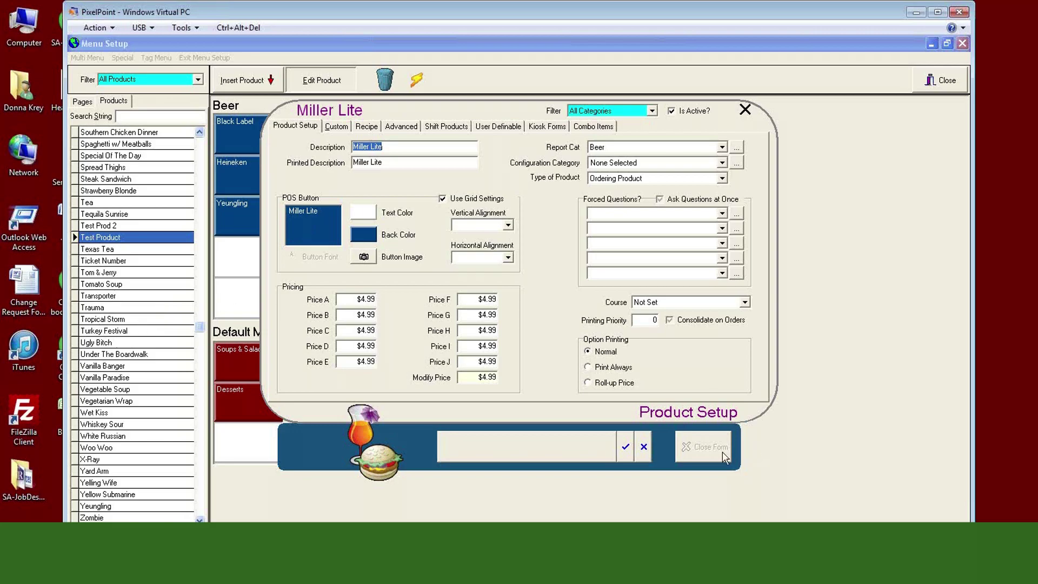
click(645, 457)
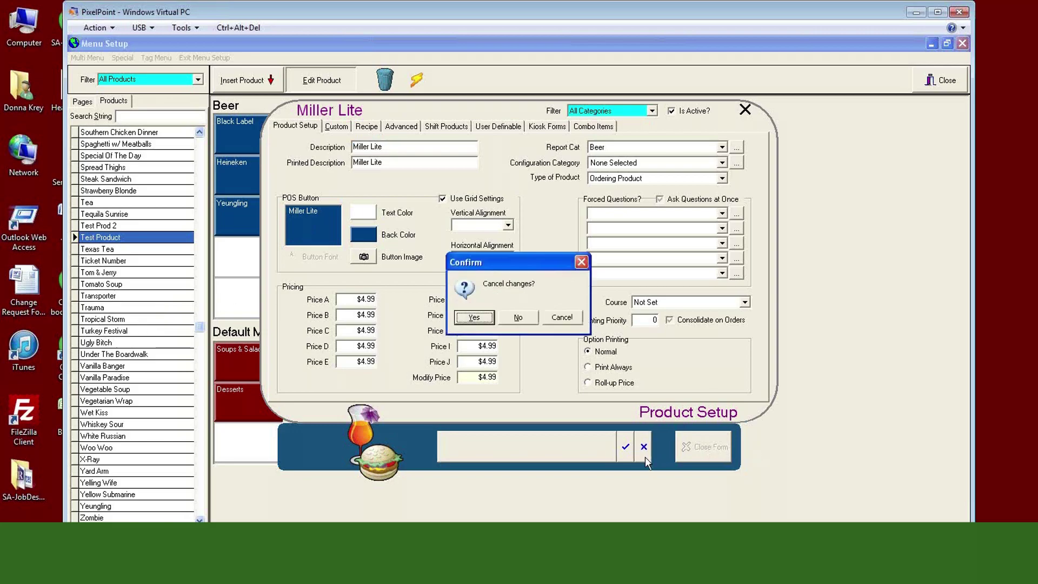
click(474, 318)
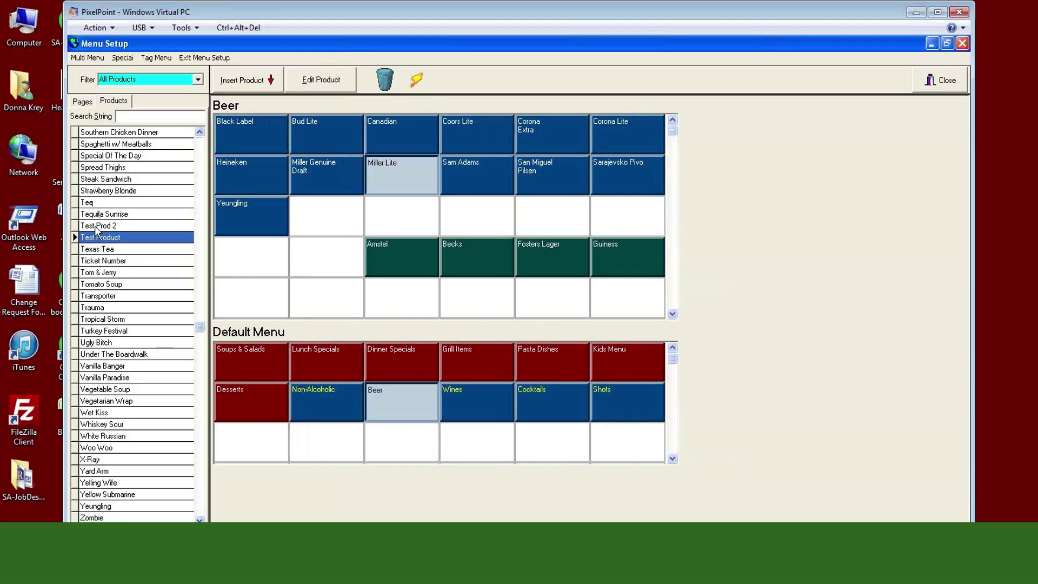
click(387, 191)
click(310, 83)
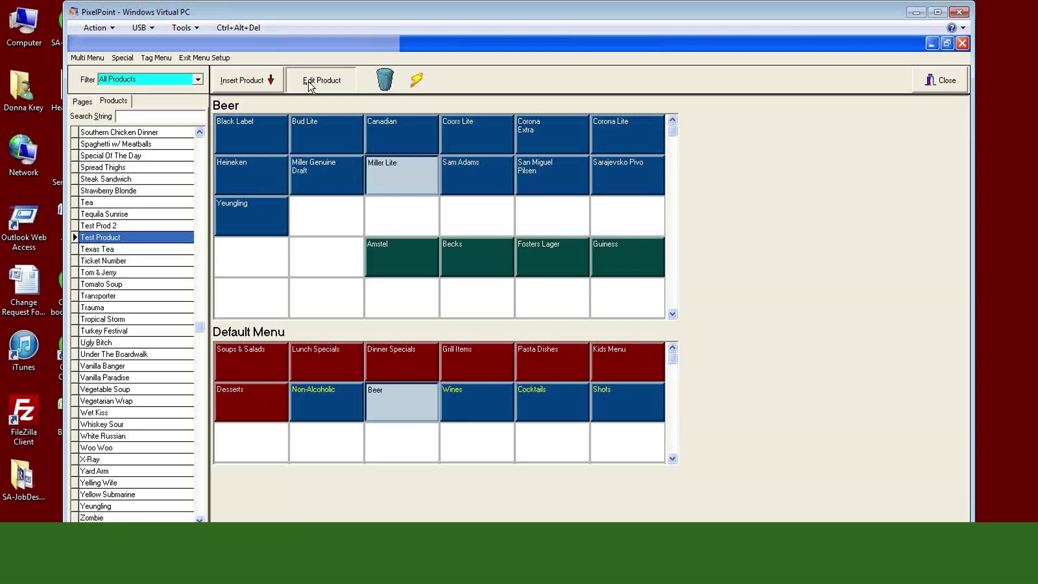
click(355, 146)
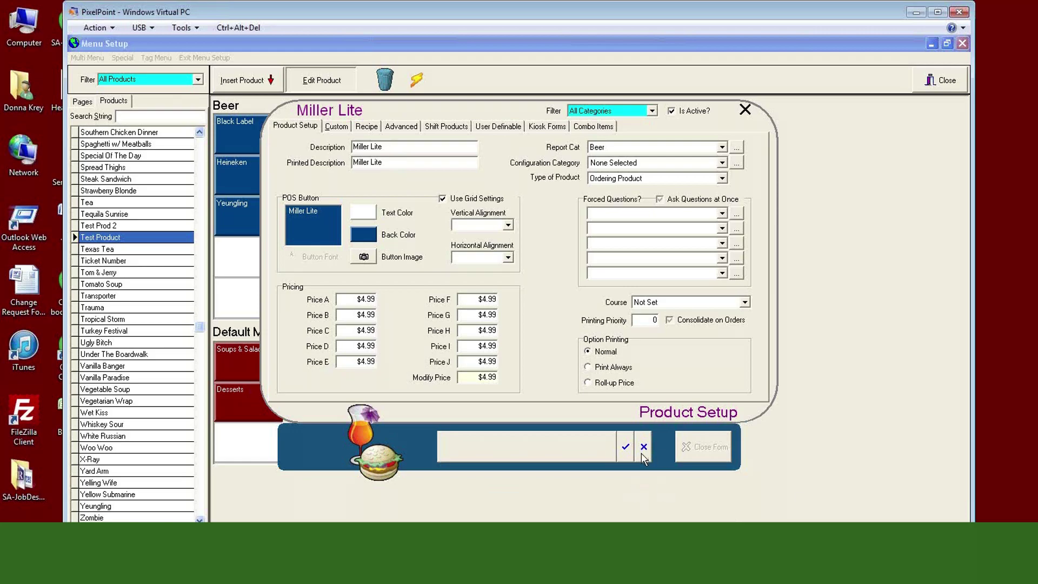
key(Escape)
click(474, 319)
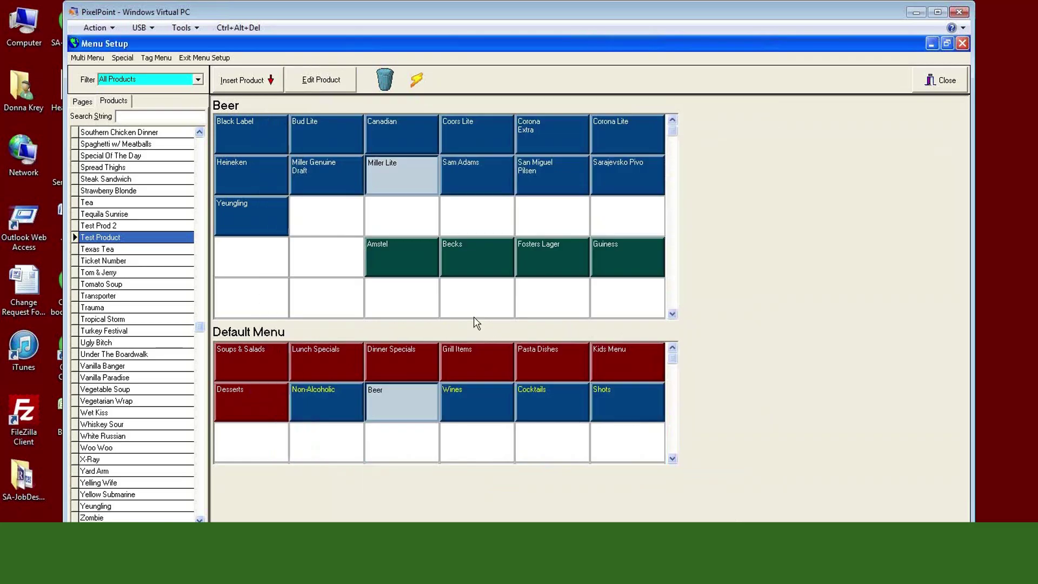
click(477, 180)
click(559, 180)
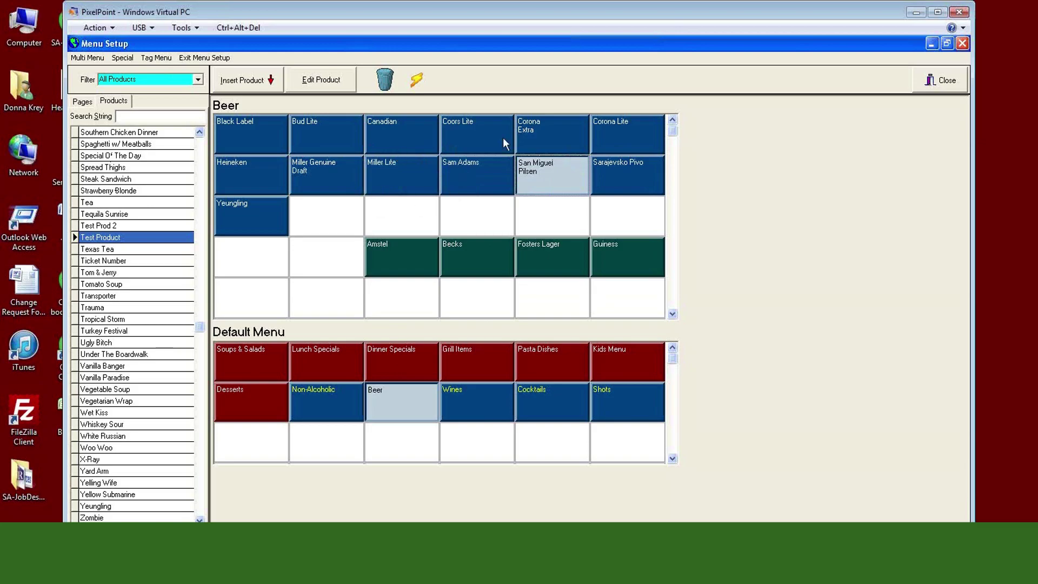
right_click(462, 170)
mouse_move(486, 284)
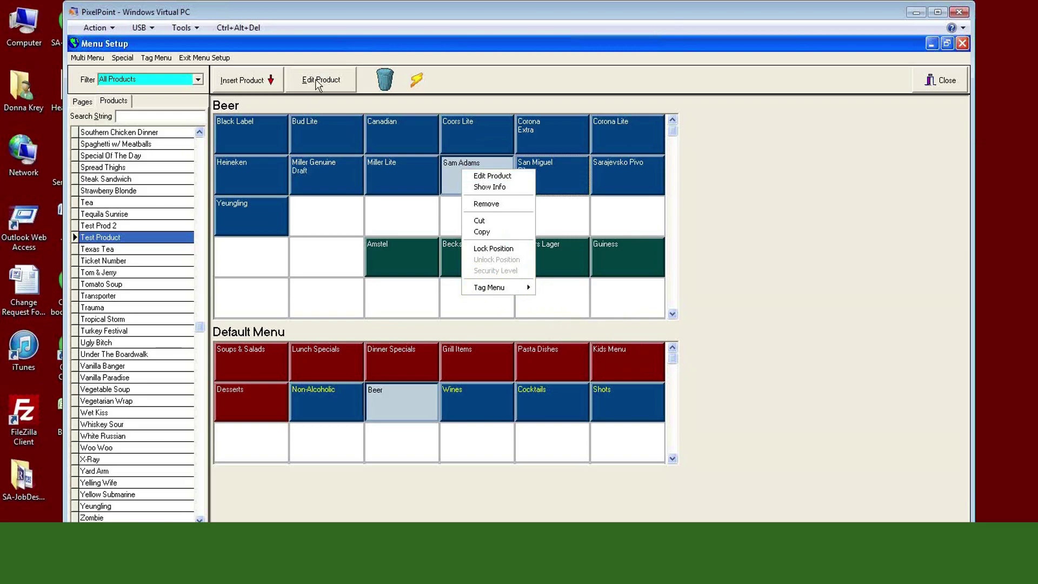
click(483, 188)
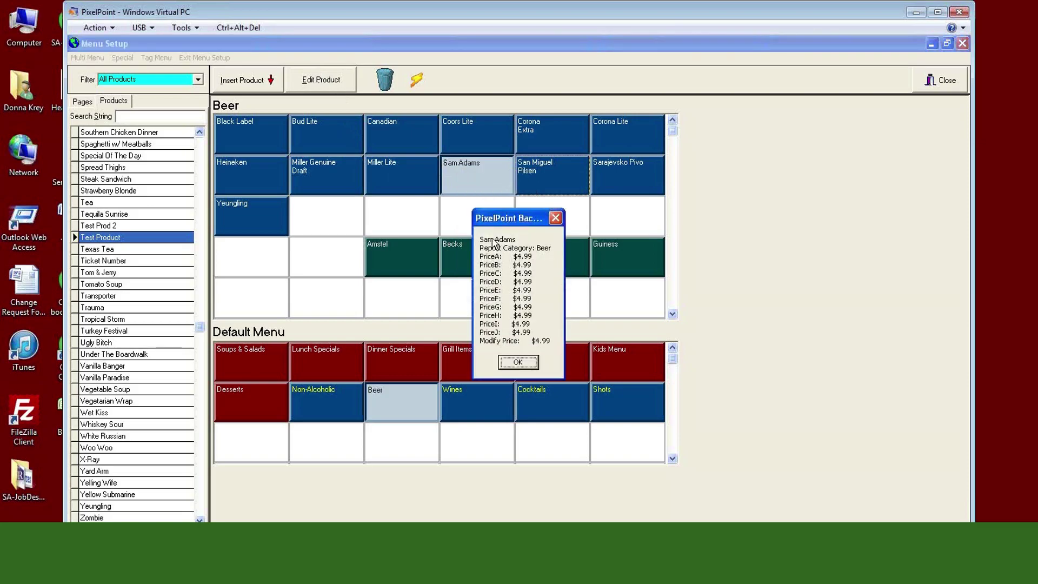
click(517, 362)
right_click(479, 183)
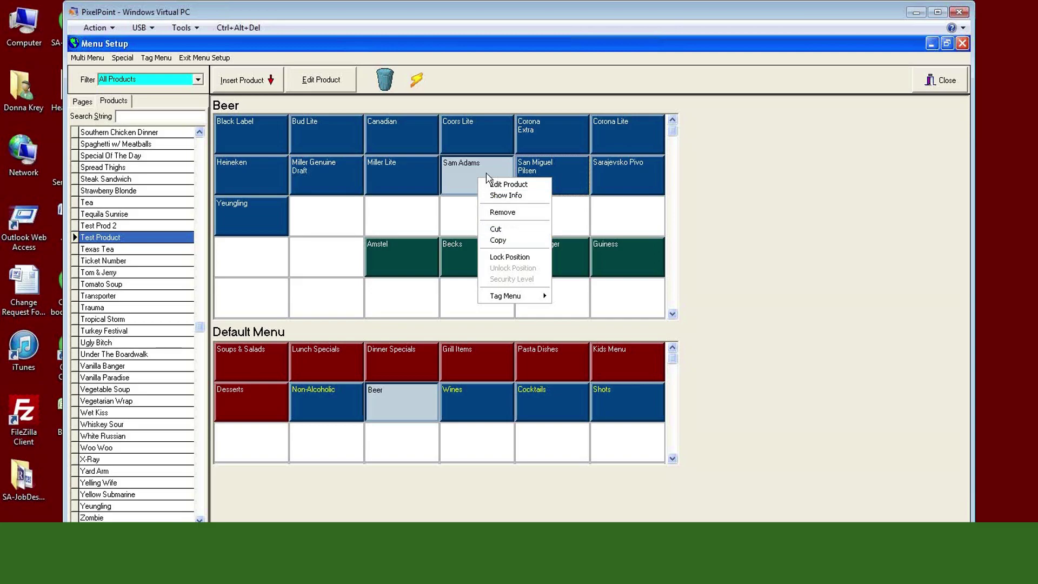
click(611, 230)
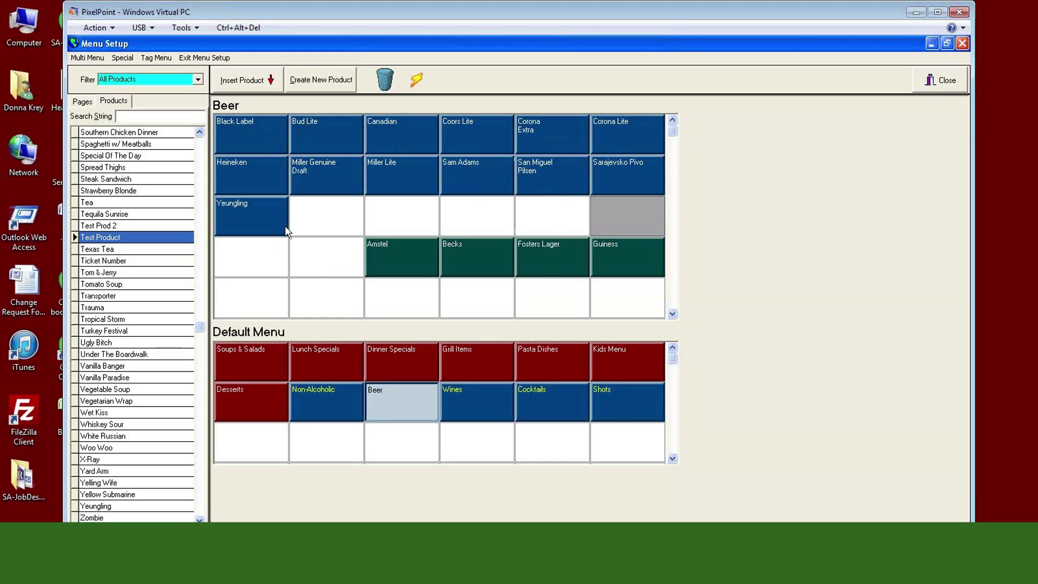
Cut Black Label, Bud Lite and Canadian, and insert Test Prod into the empty bottom-left cell.
drag(246, 135, 391, 138)
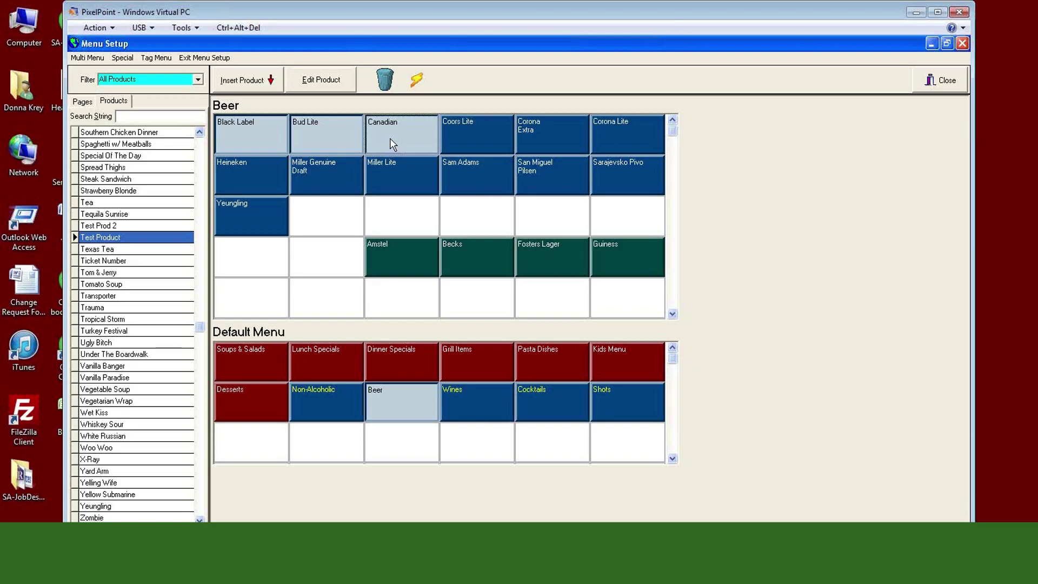
right_click(391, 139)
click(410, 190)
click(248, 302)
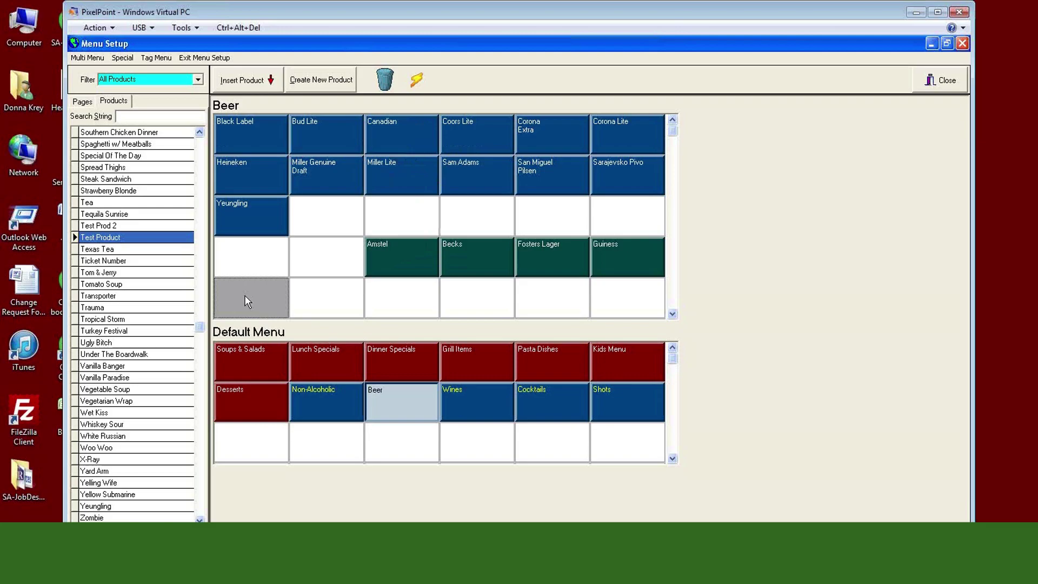
right_click(248, 301)
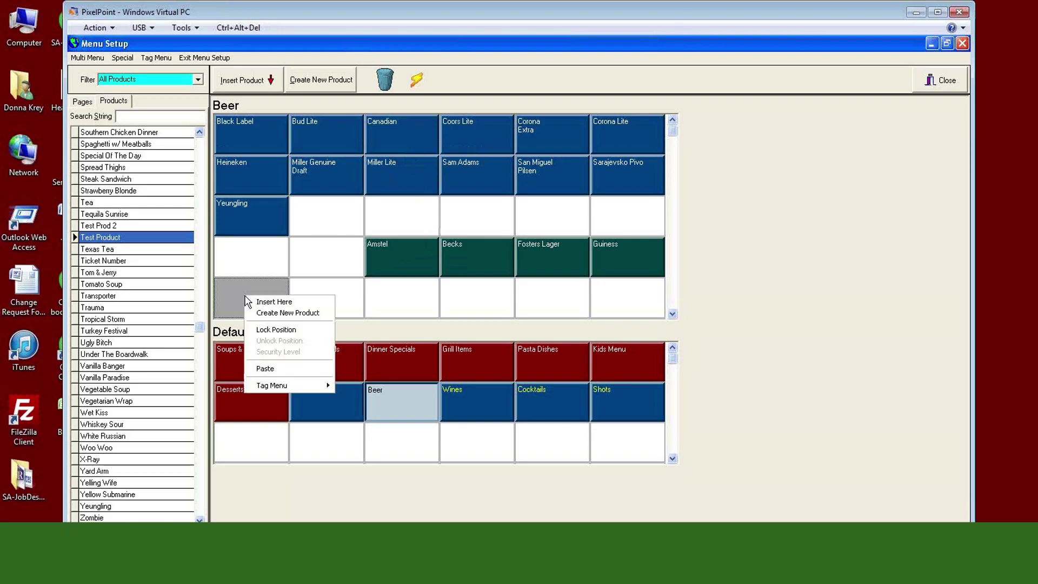
click(263, 303)
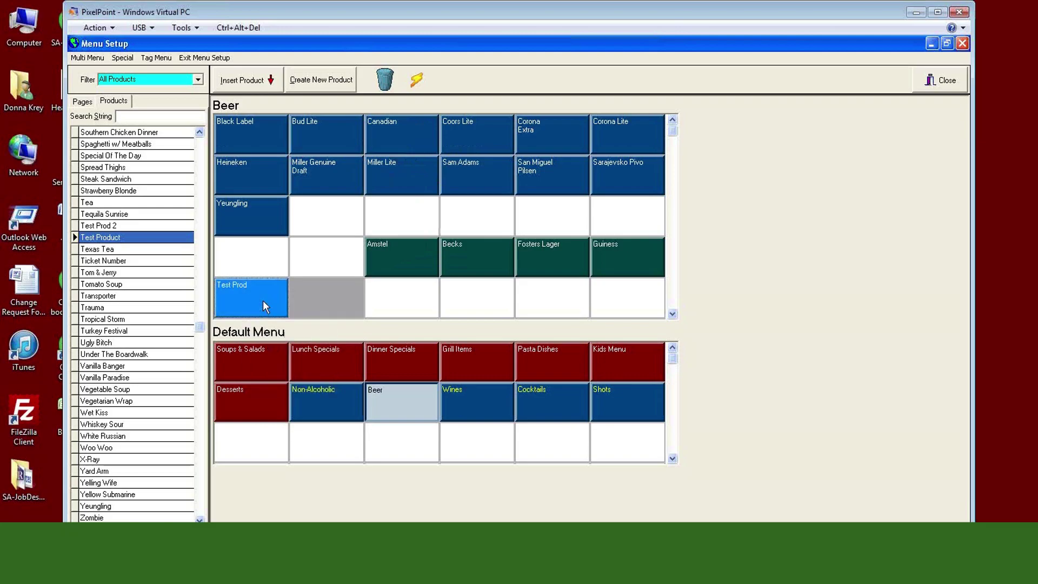
Select the empty cell beside Test Prod and cut Black Label, Bud Lite and Canadian again.
right_click(306, 306)
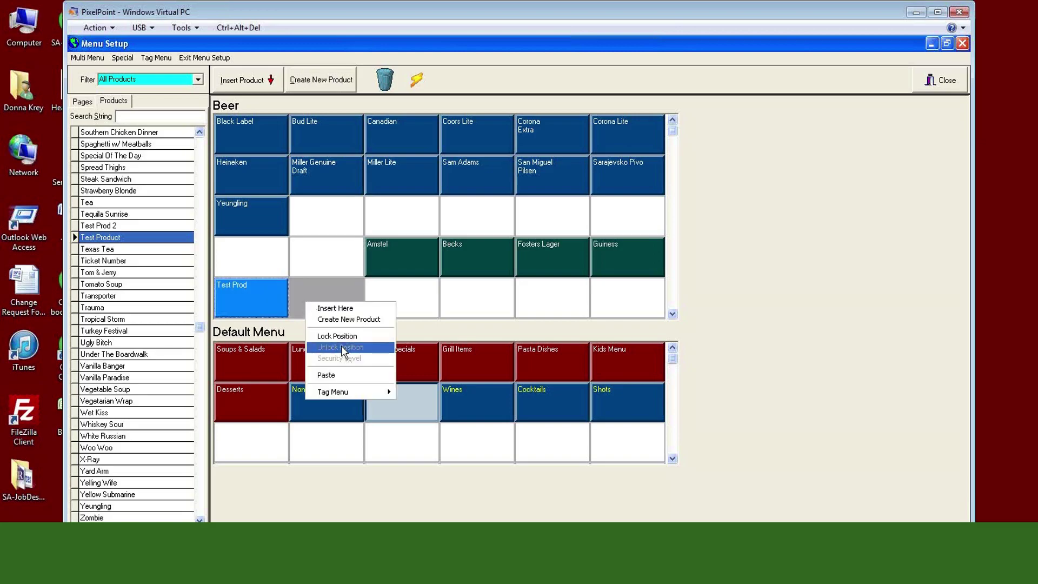
click(309, 293)
right_click(309, 293)
click(335, 307)
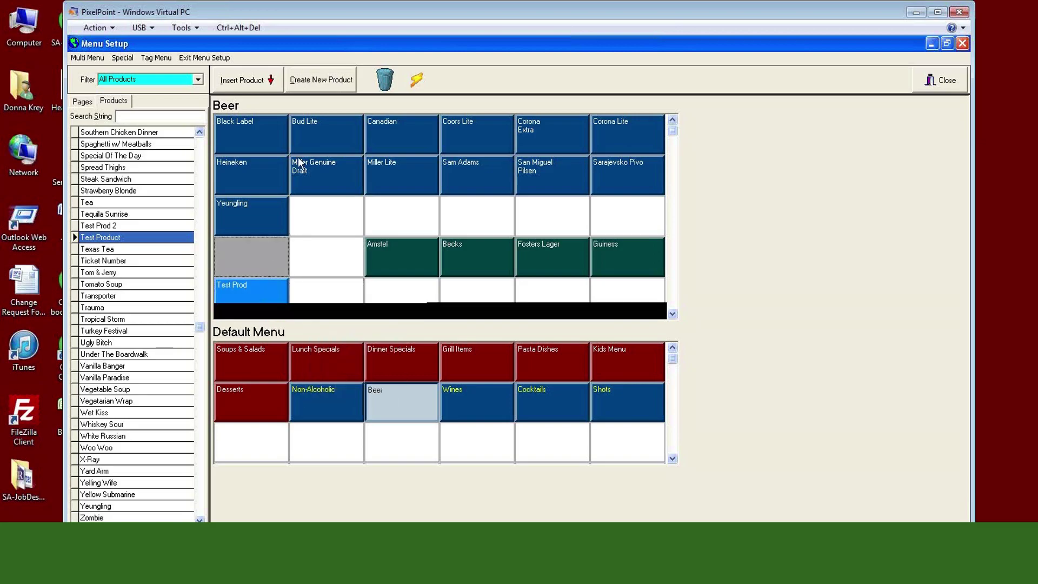
drag(243, 139, 399, 146)
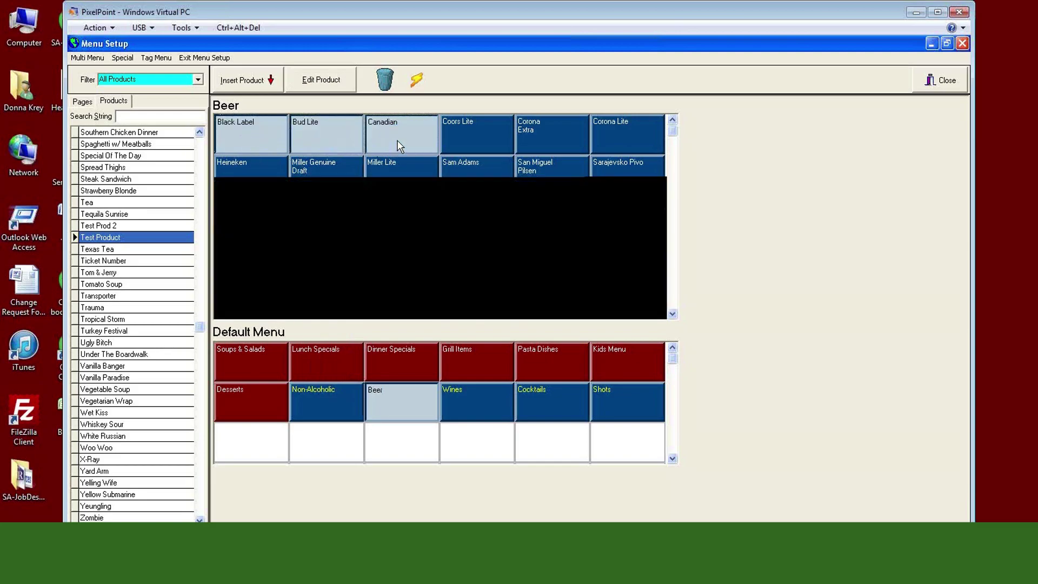
right_click(386, 137)
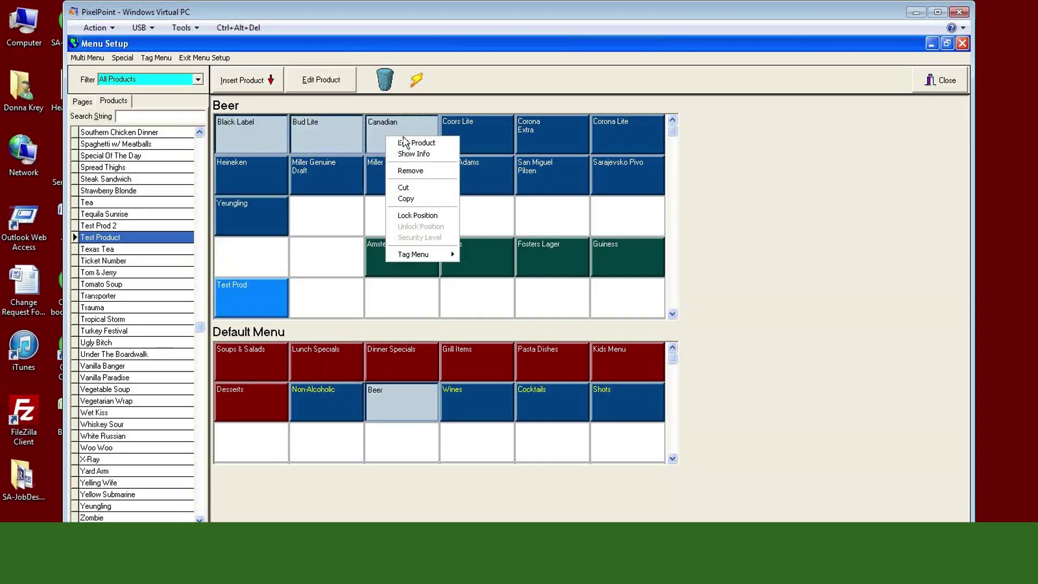
click(400, 186)
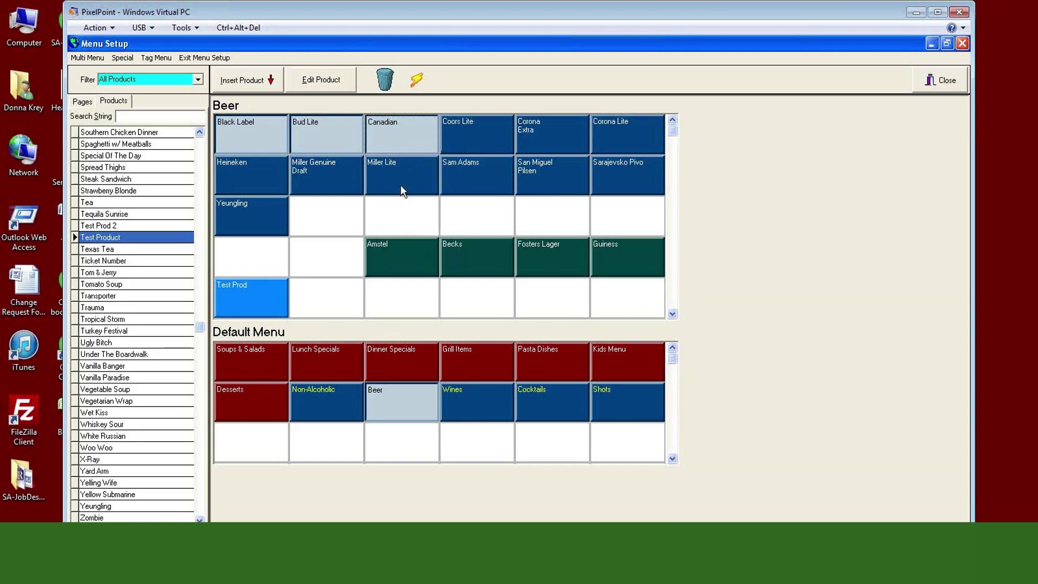
right_click(333, 303)
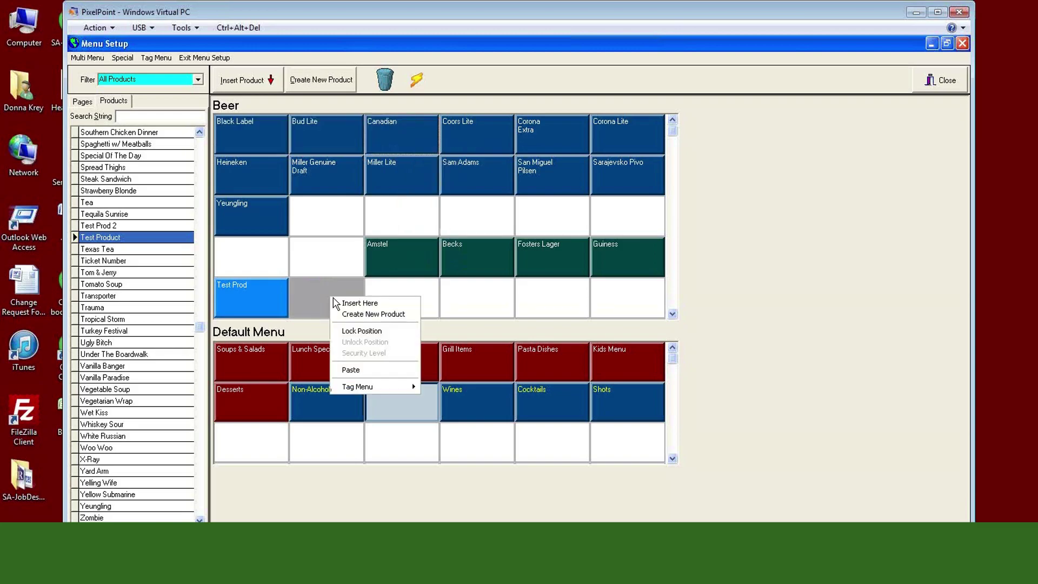
drag(248, 128, 400, 142)
right_click(400, 142)
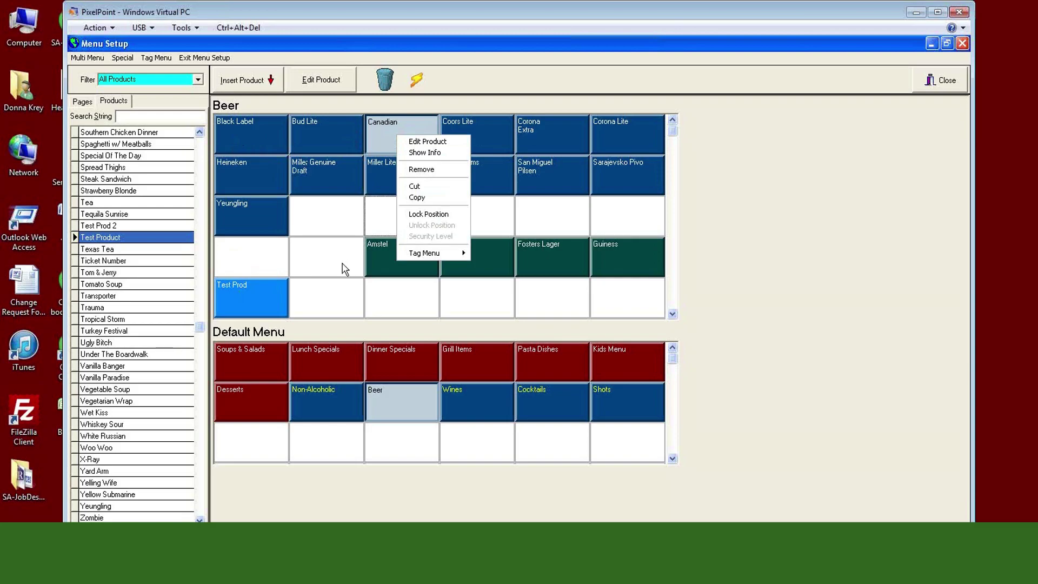
Move Bud Lite down beside Test Prod, then return it to its top-row spot.
click(313, 114)
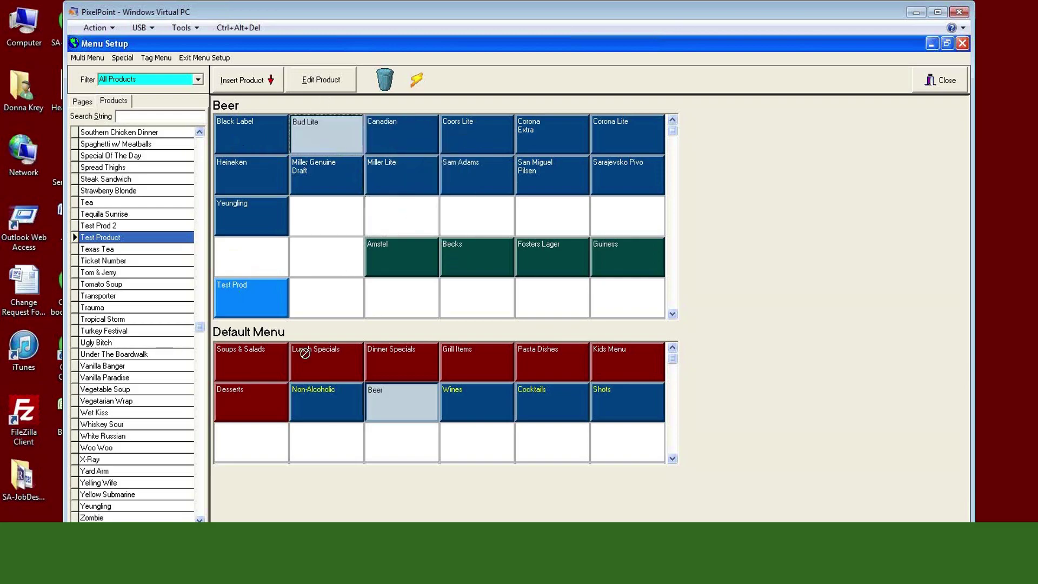
click(345, 292)
click(409, 151)
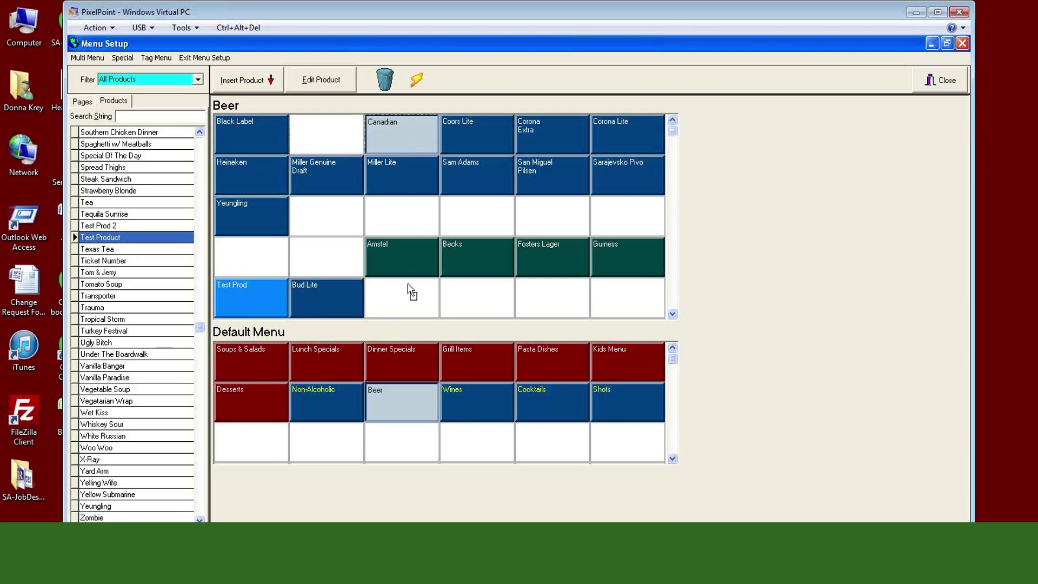
click(416, 298)
click(405, 142)
click(319, 306)
click(326, 152)
Drag Test Prod to the trash to remove it from the Beer page.
right_click(401, 128)
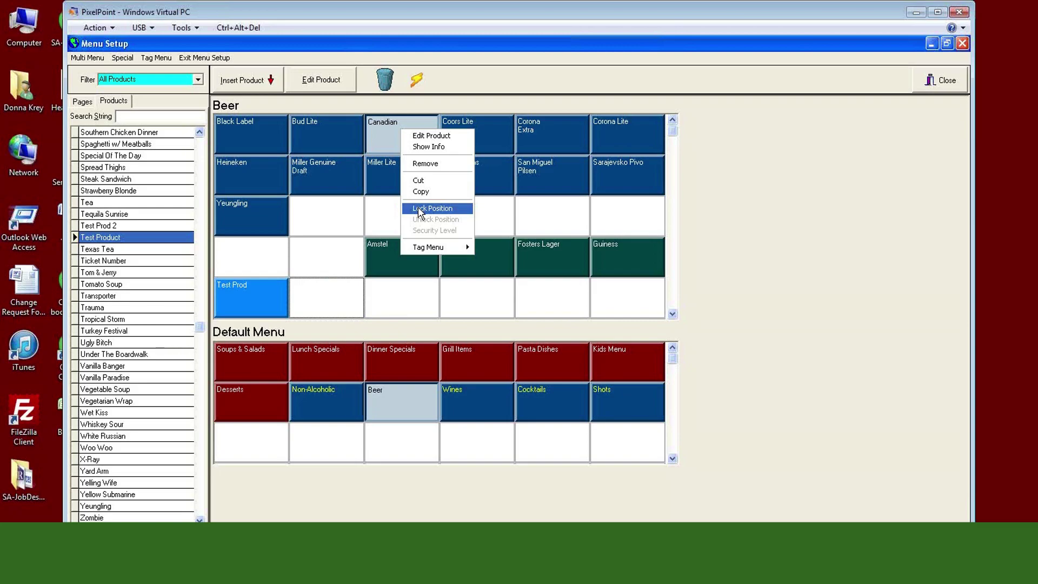
drag(257, 303, 381, 94)
drag(331, 294, 637, 301)
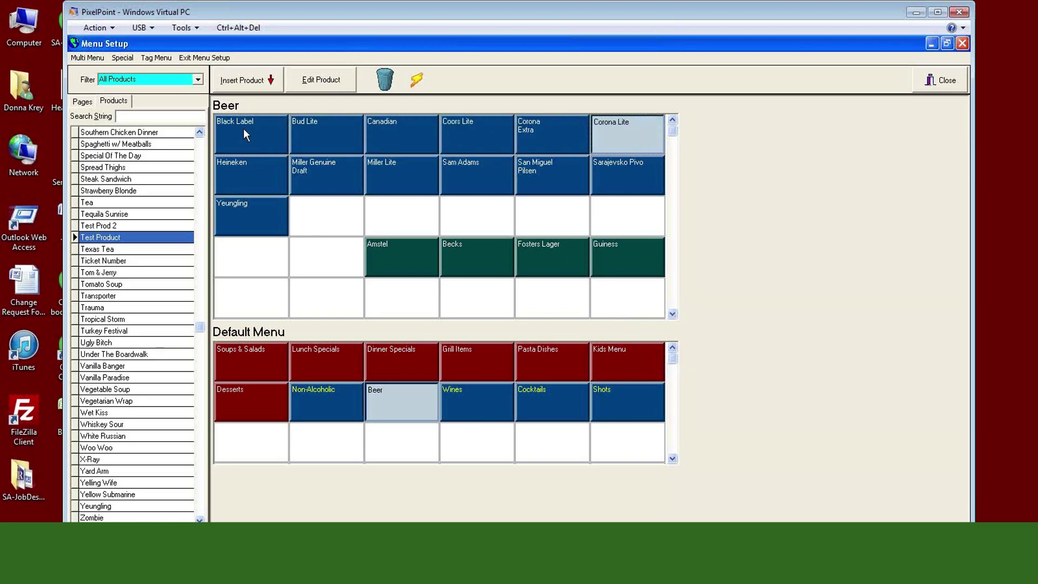
Lock the positions of Black Label, Bud Lite, Canadian and Corona Lite.
right_click(389, 126)
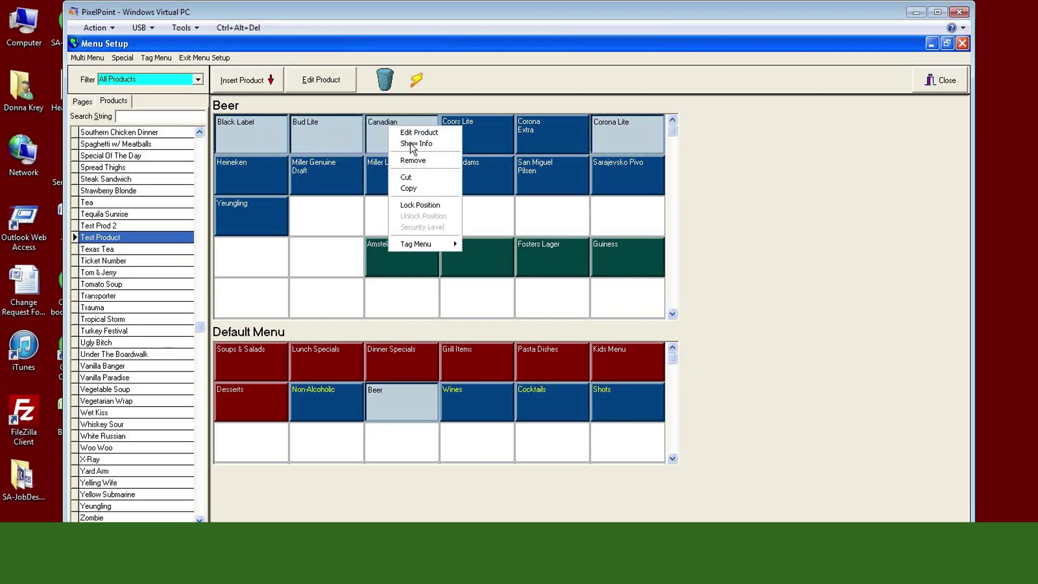
click(409, 207)
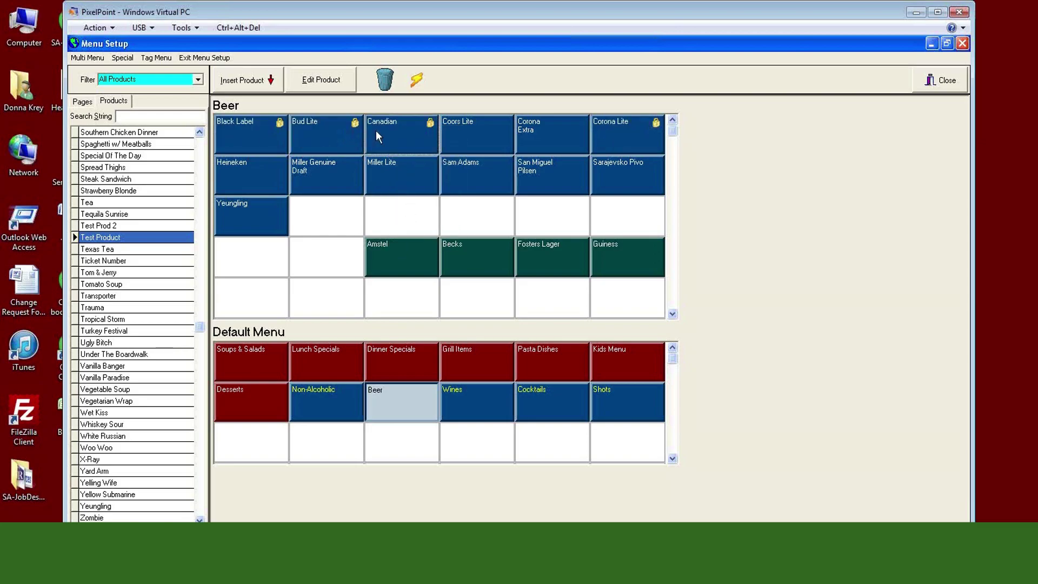
right_click(418, 128)
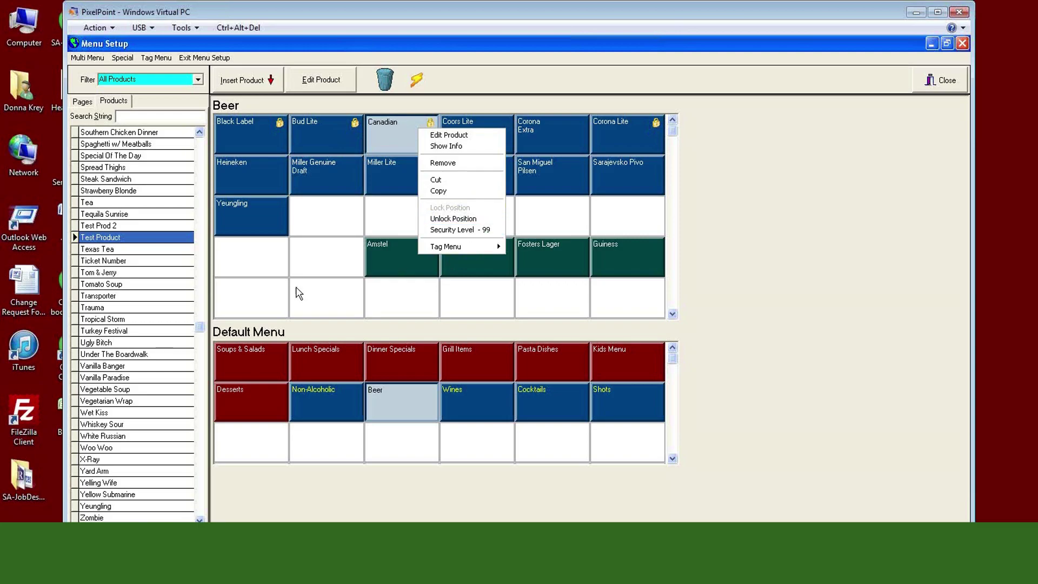
click(244, 306)
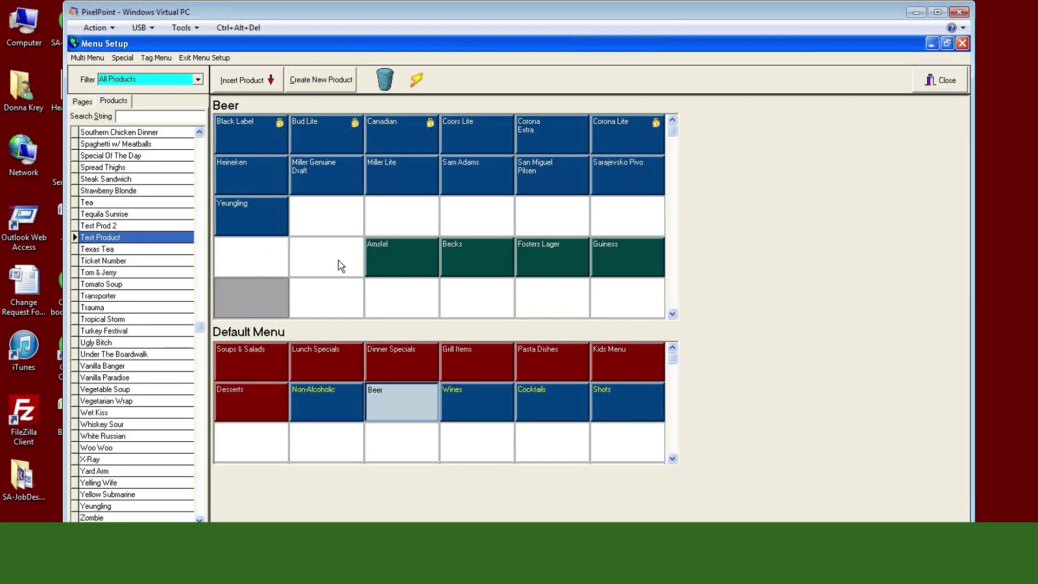
Lock the empty third-row cells under Sarajevsko Pivo, San Miguel Pilsen, Sam Adams and Miller Lite.
click(321, 223)
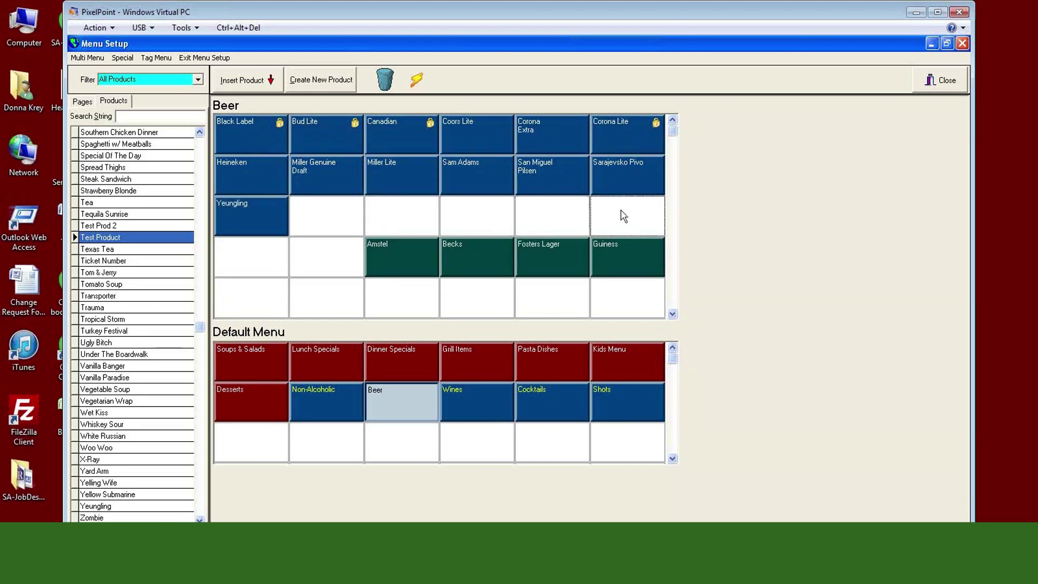
right_click(627, 213)
click(652, 243)
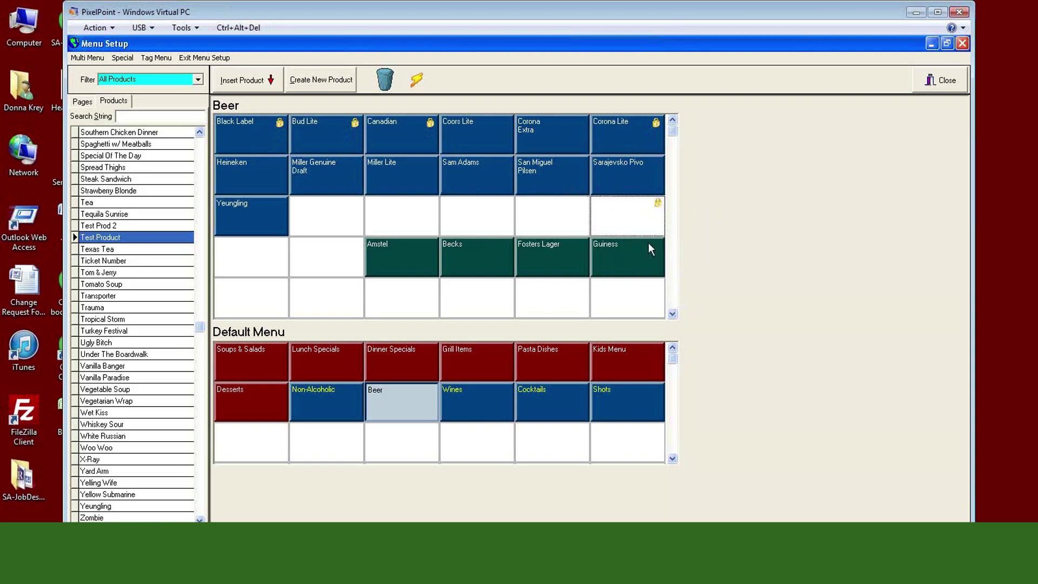
click(568, 217)
right_click(541, 224)
click(563, 259)
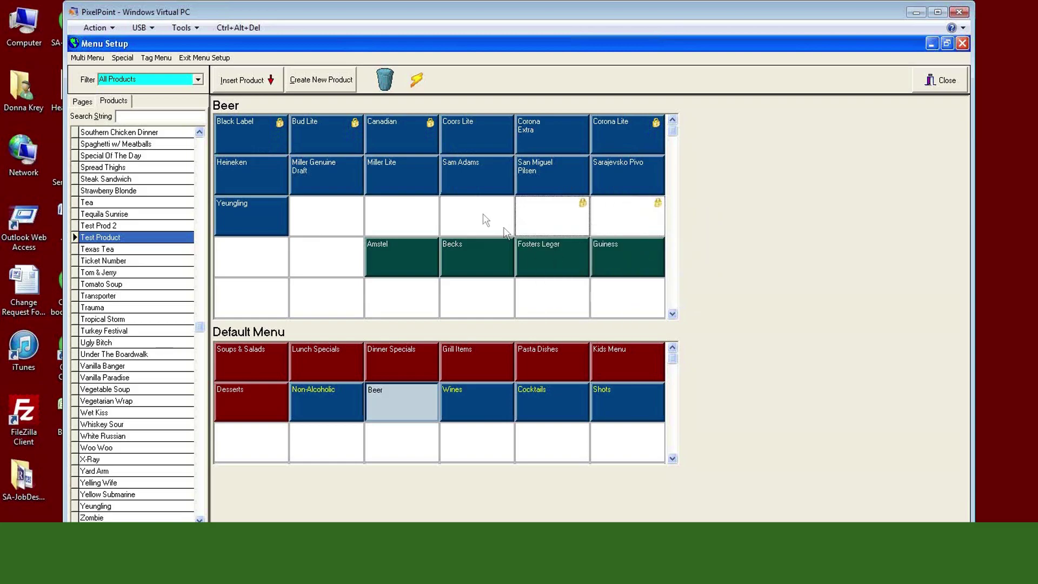
right_click(481, 217)
click(512, 247)
right_click(390, 215)
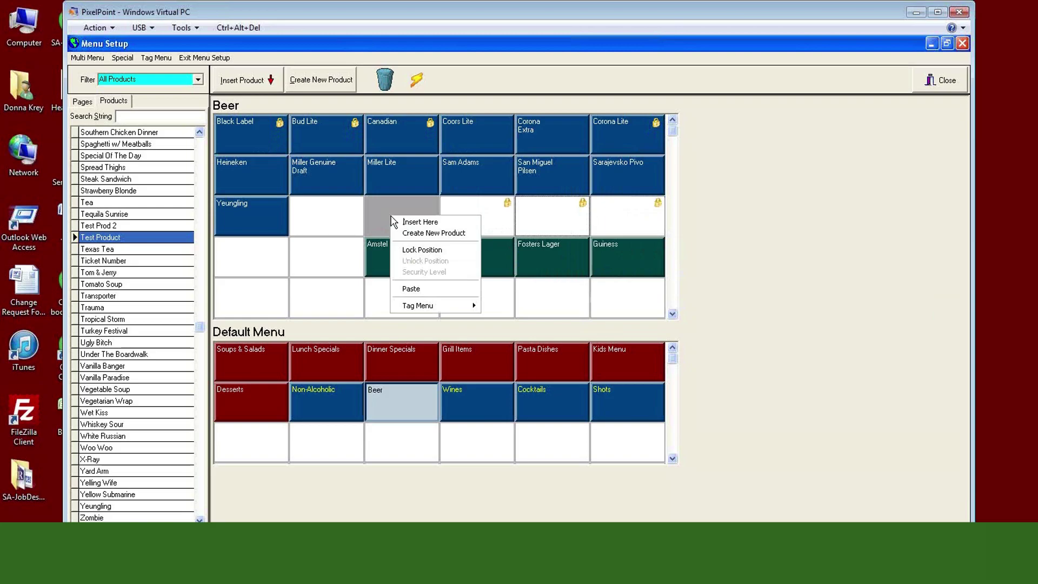
click(414, 250)
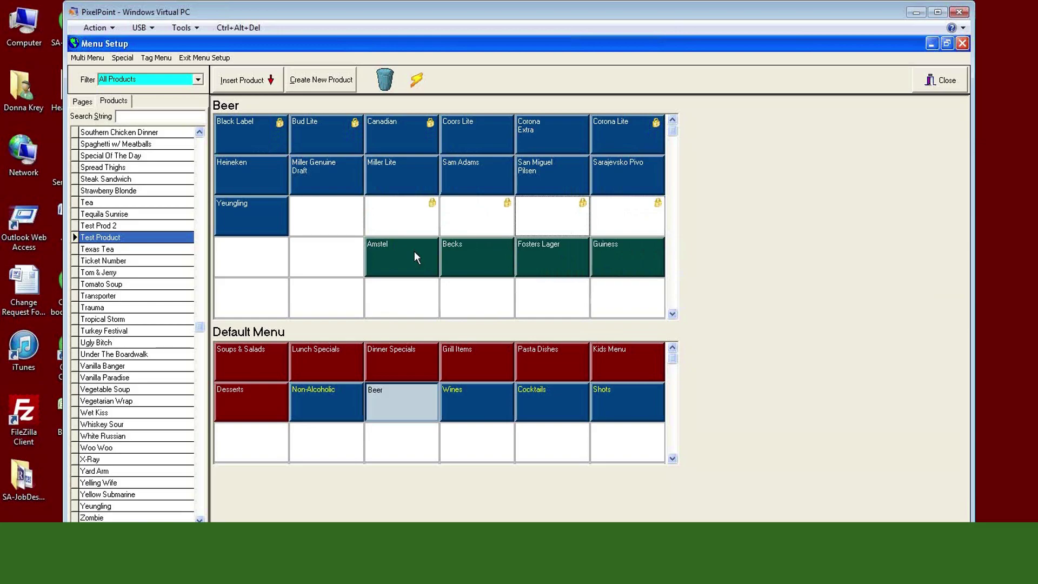
Set the locked empty cell below Sam Adams to the Owners security level.
click(644, 307)
click(573, 309)
click(384, 297)
click(347, 292)
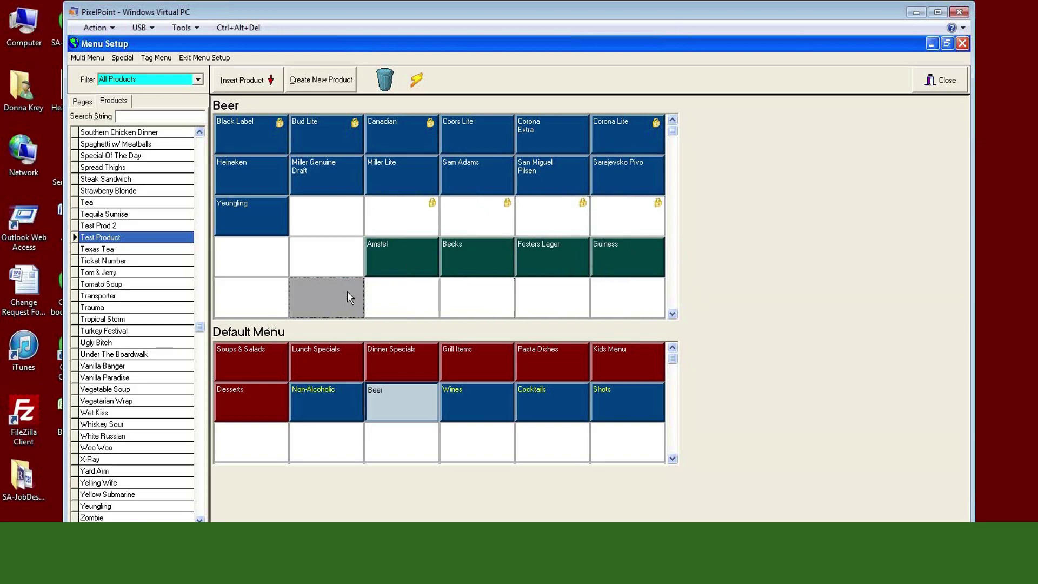
click(497, 216)
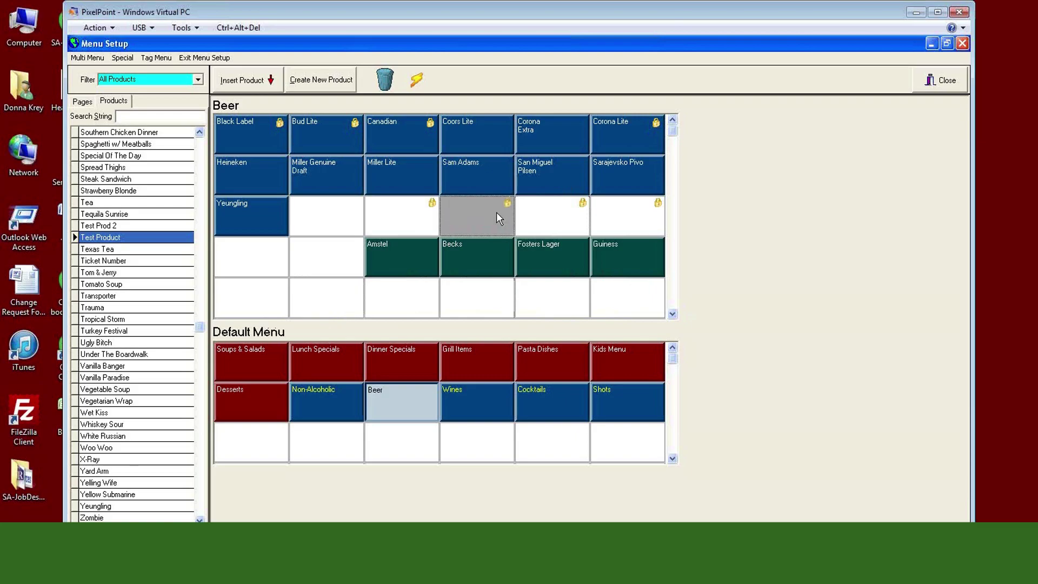
right_click(555, 181)
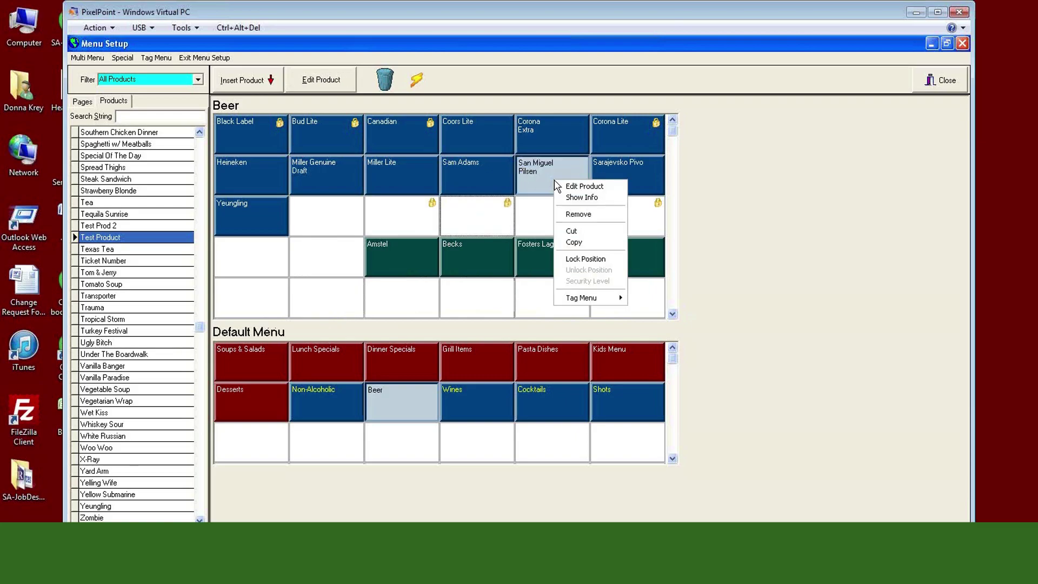
click(484, 205)
right_click(484, 206)
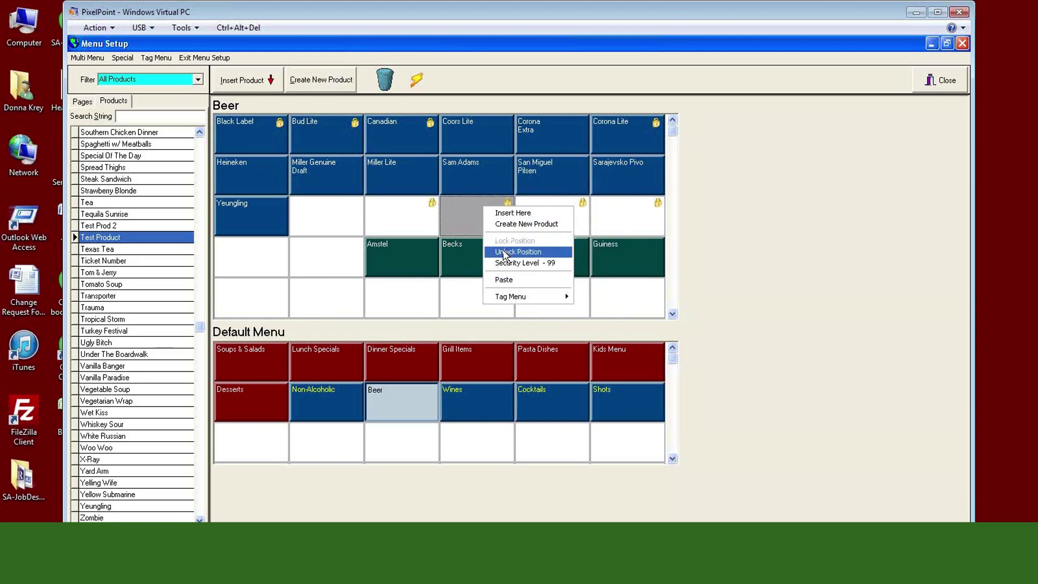
click(505, 263)
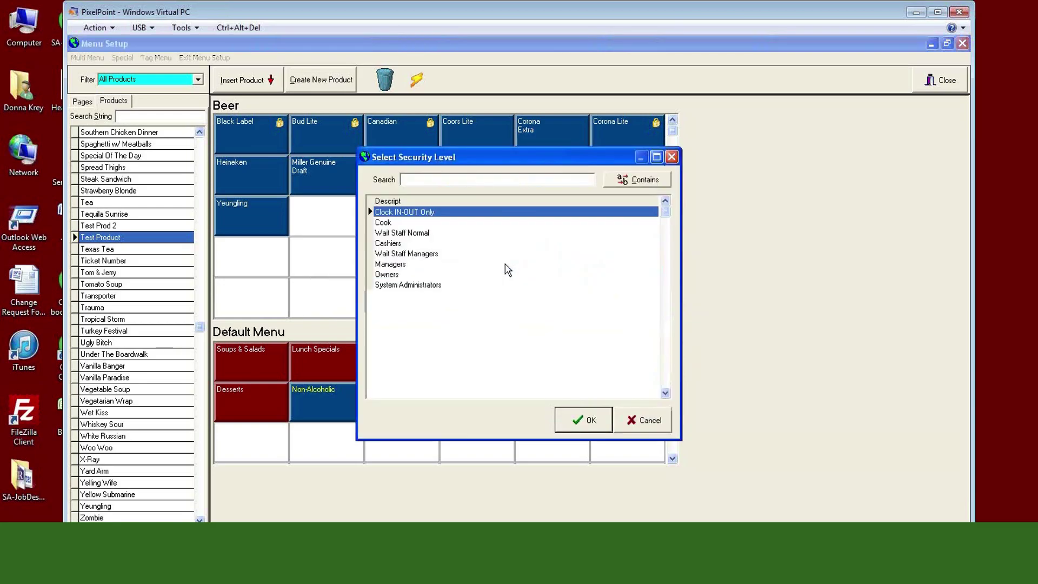
click(389, 275)
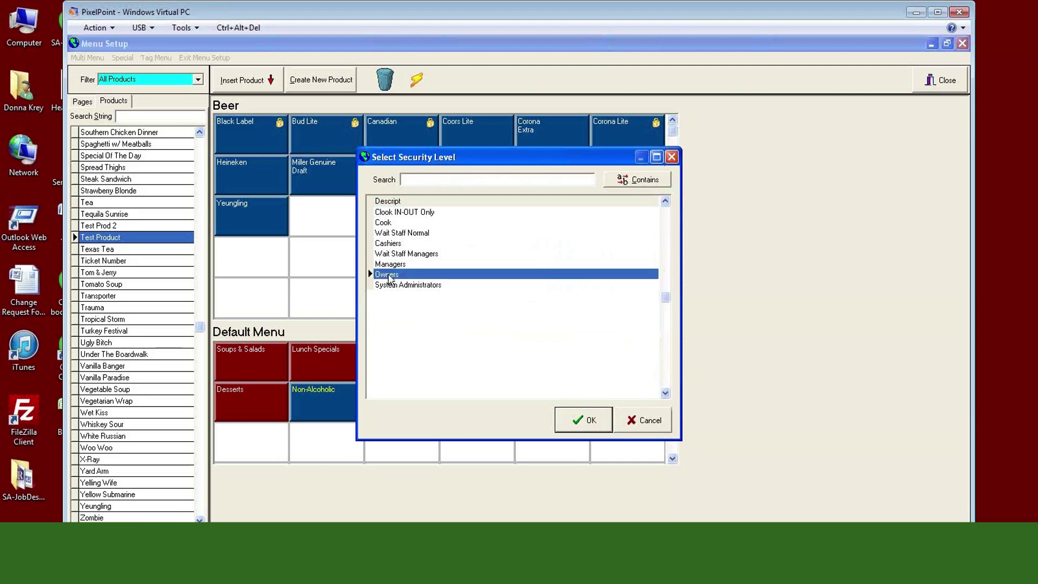
click(587, 422)
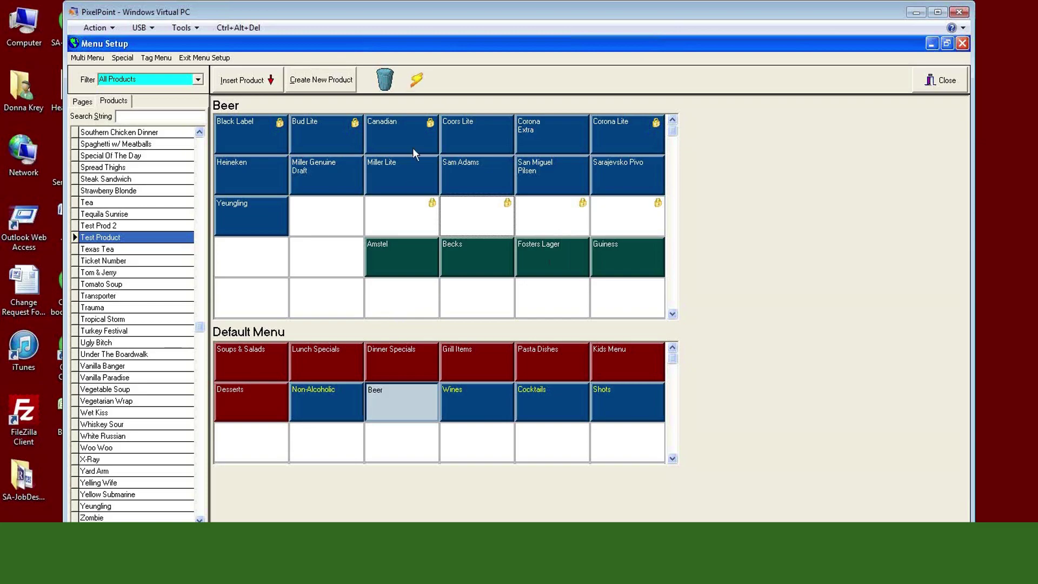
Give Heineken, Miller Genuine Draft and Miller Lite a teal background, then start the Test preview.
right_click(418, 174)
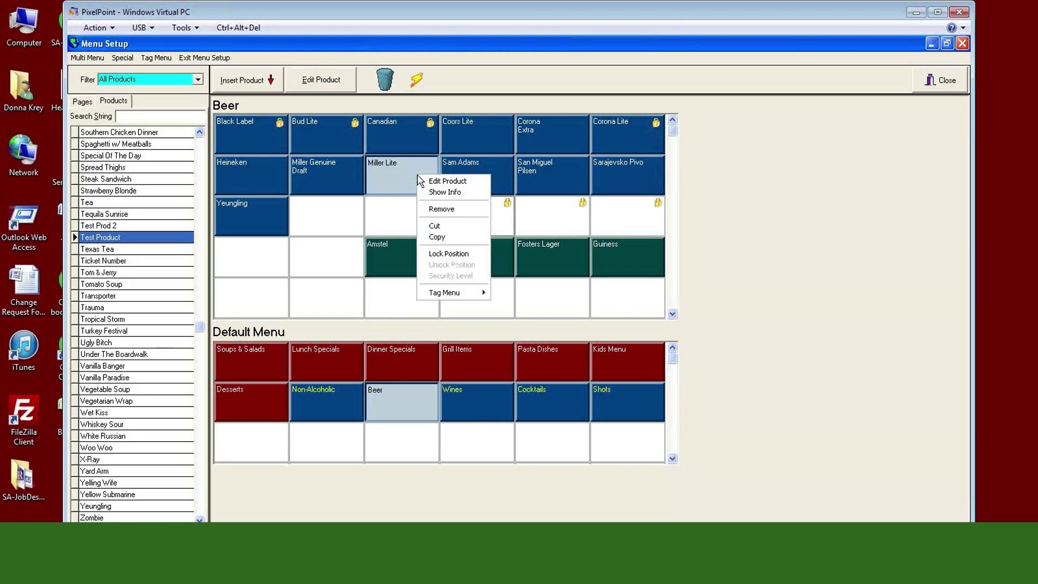
click(338, 215)
drag(249, 188, 389, 176)
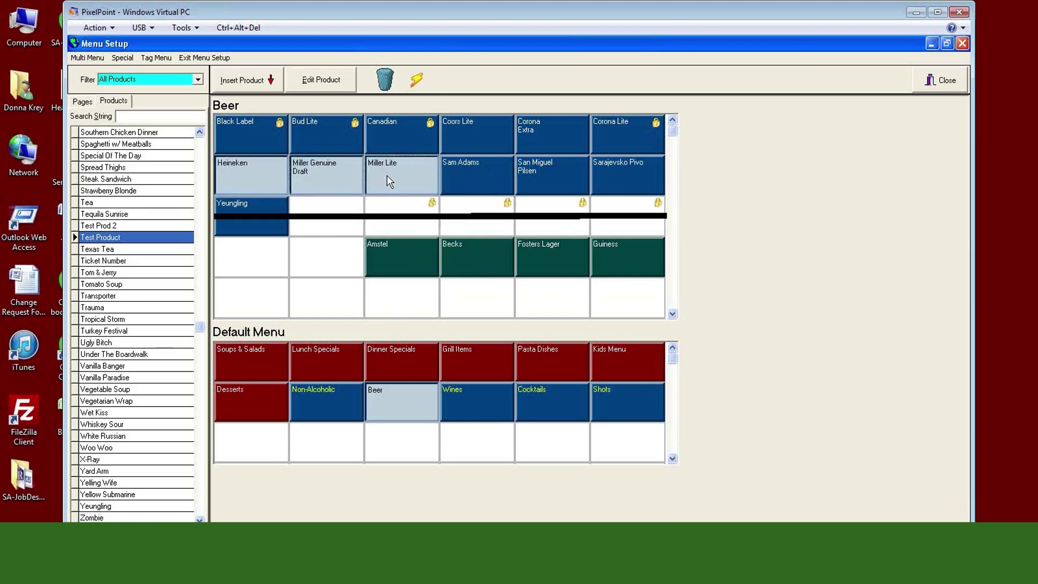
right_click(388, 177)
mouse_move(427, 292)
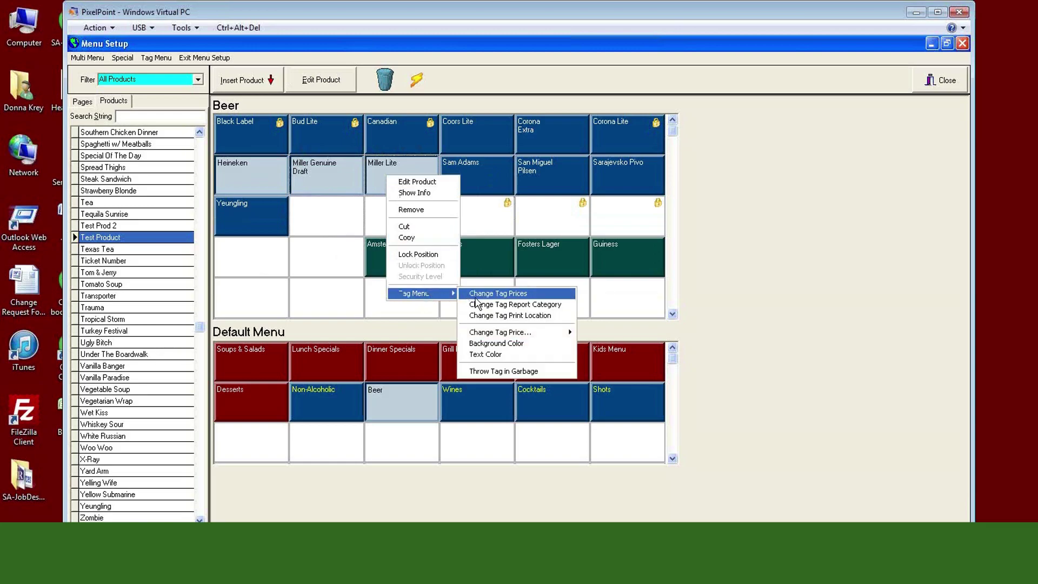
click(481, 343)
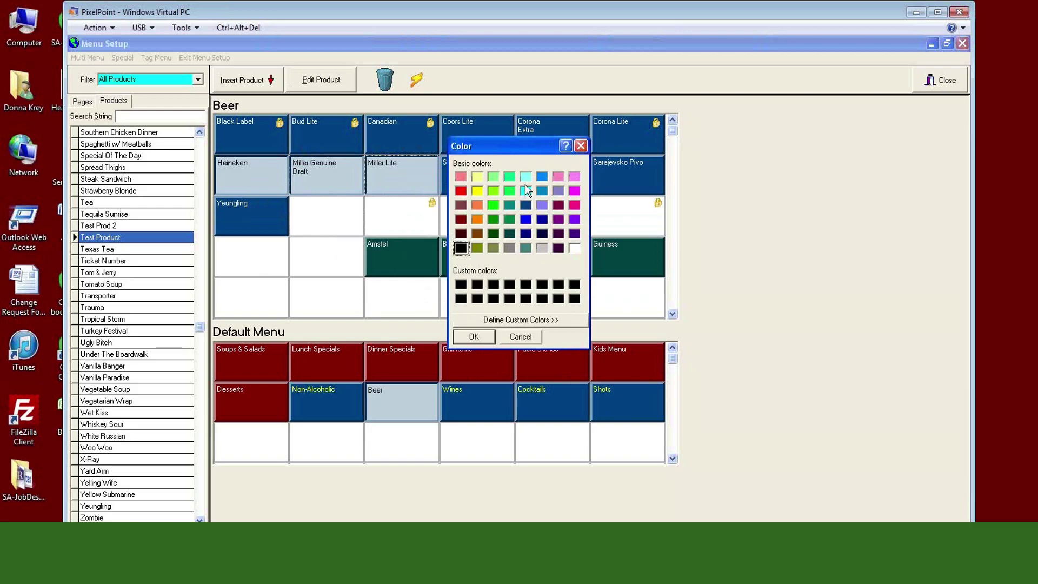
click(511, 207)
click(473, 337)
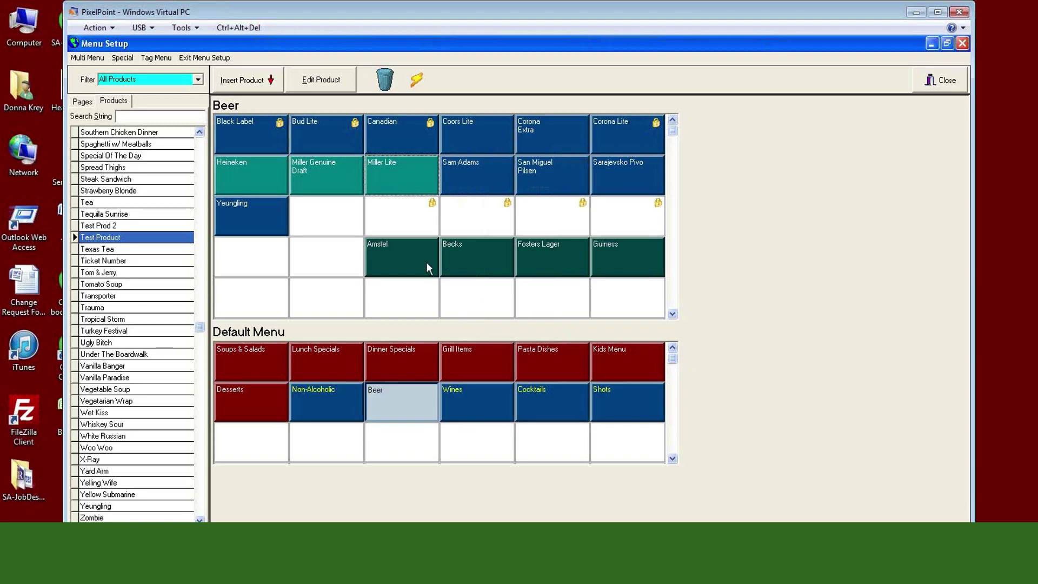
click(417, 81)
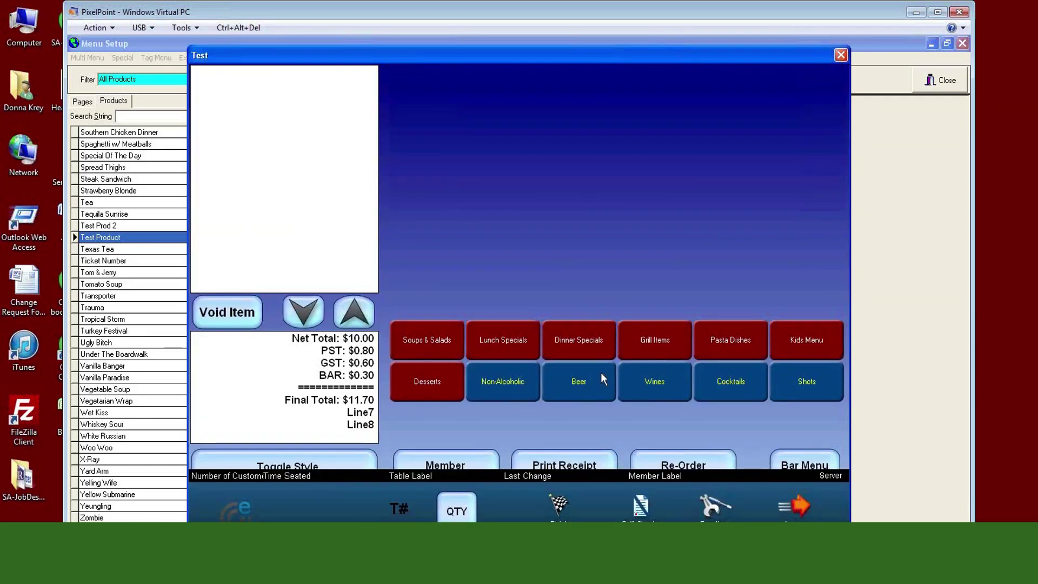
click(602, 378)
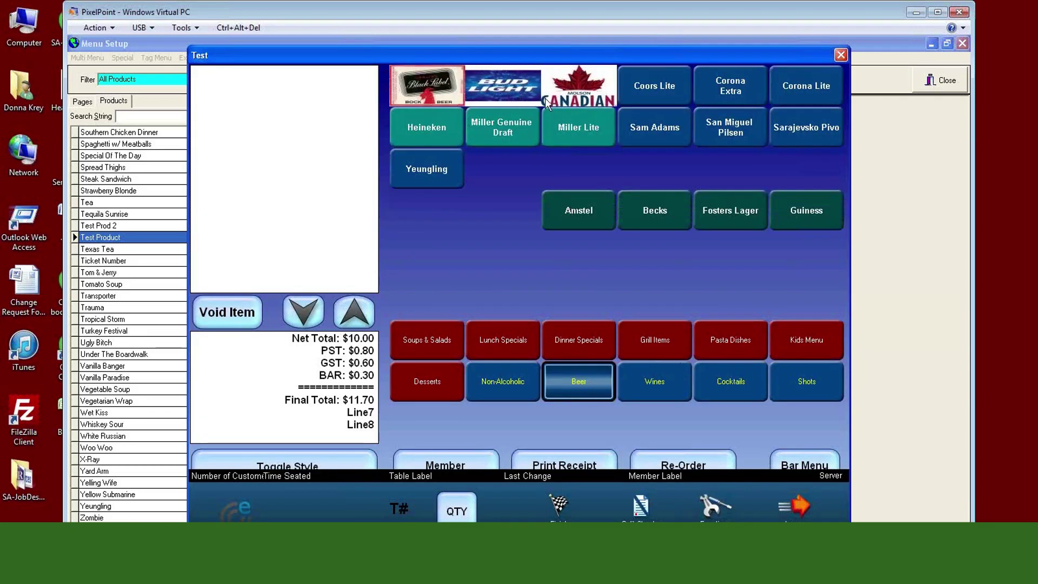
click(571, 99)
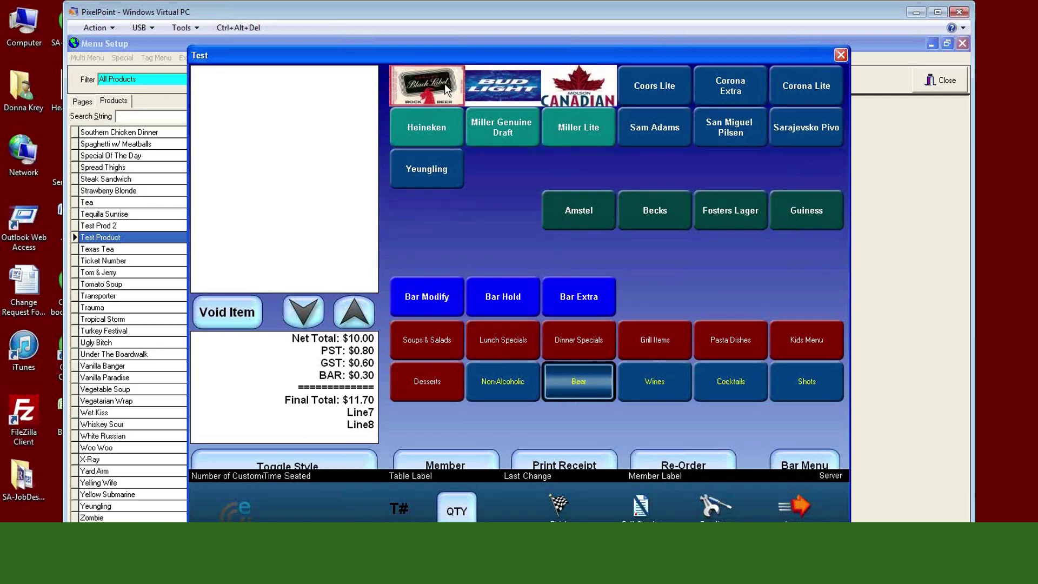
click(841, 55)
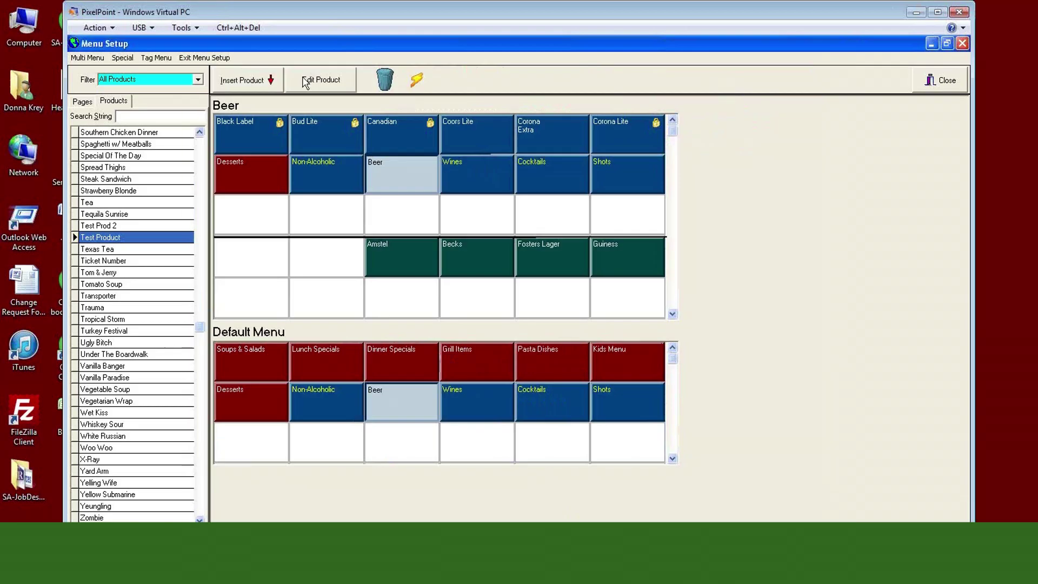
In the Pages list, browse the Wines page, then open the Appetizers page.
click(82, 101)
click(100, 390)
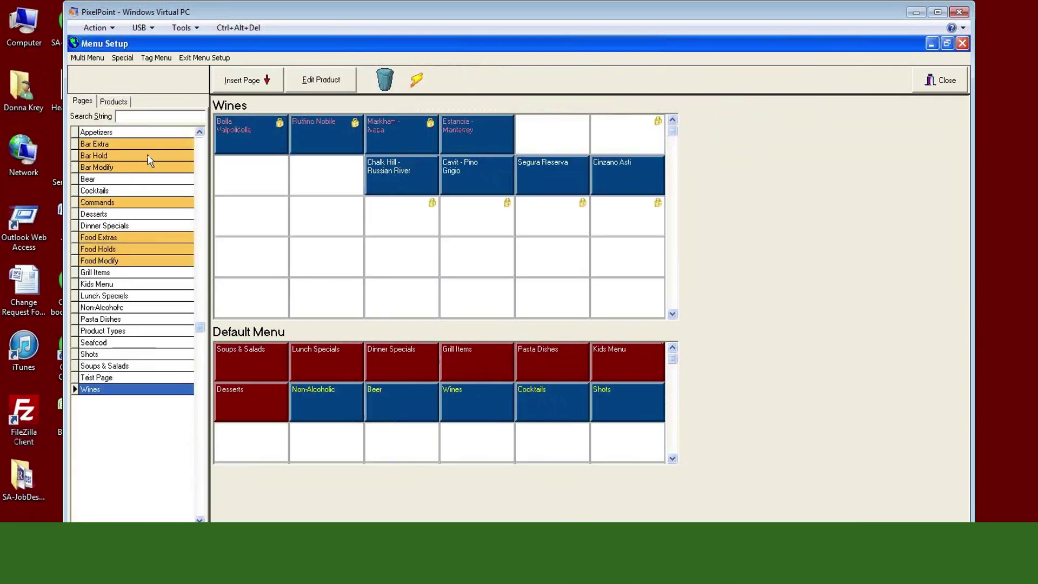
click(91, 133)
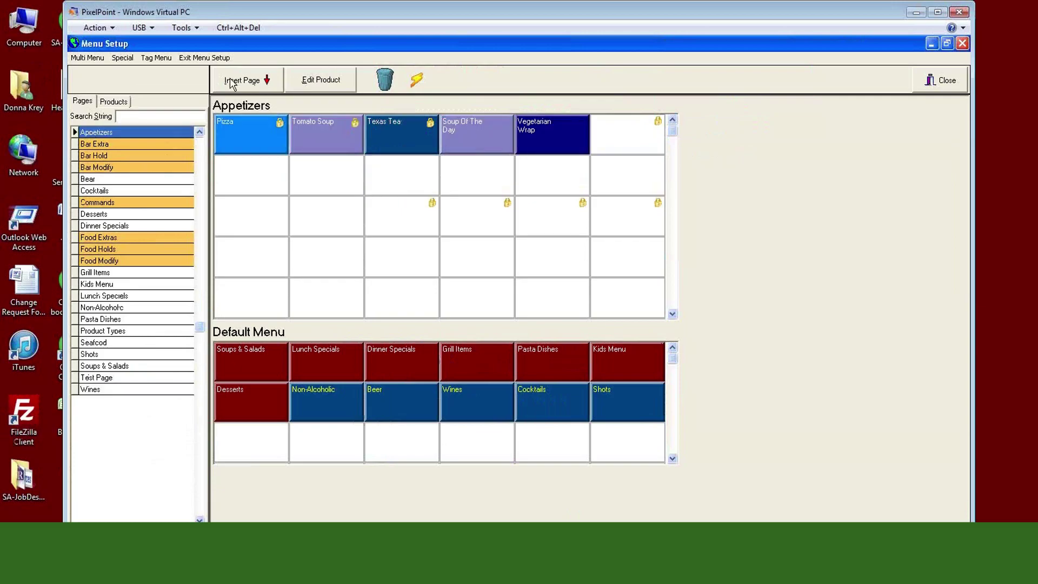
Add Test Prod to the empty bottom-left Appetizers cell, trash it, then switch to the Bar Menu.
click(267, 84)
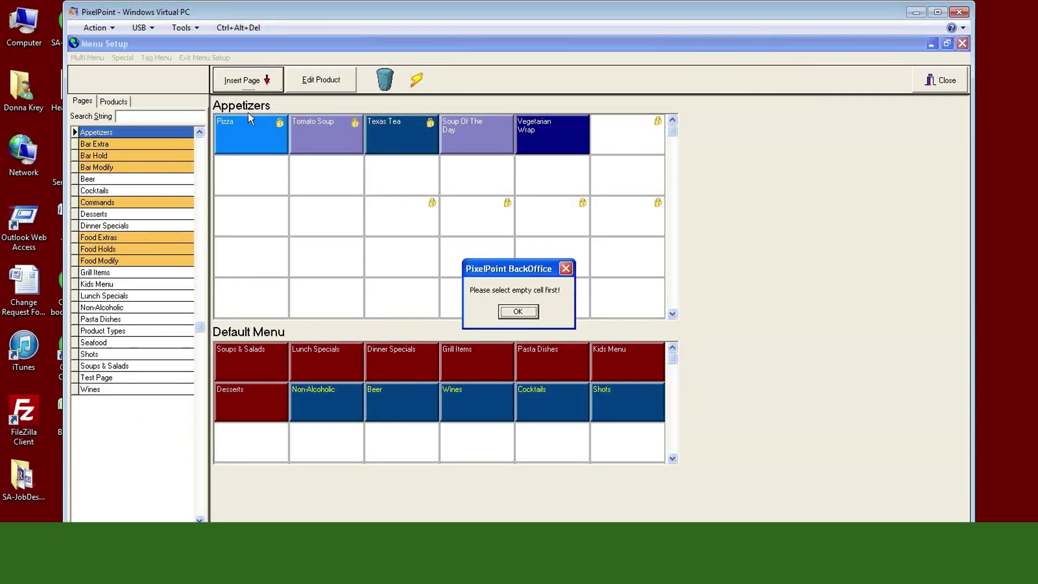
click(517, 312)
click(251, 298)
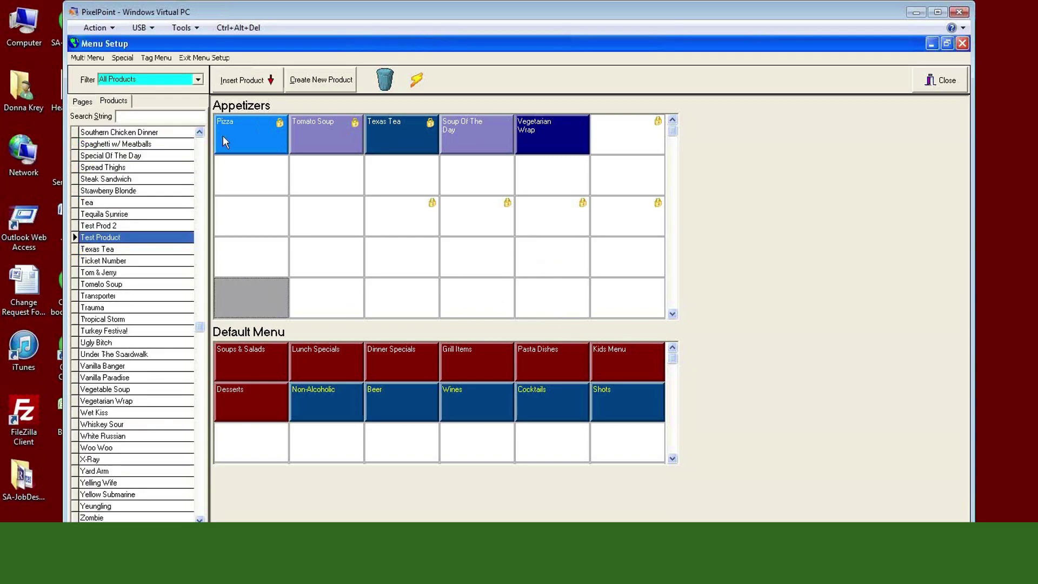
click(266, 84)
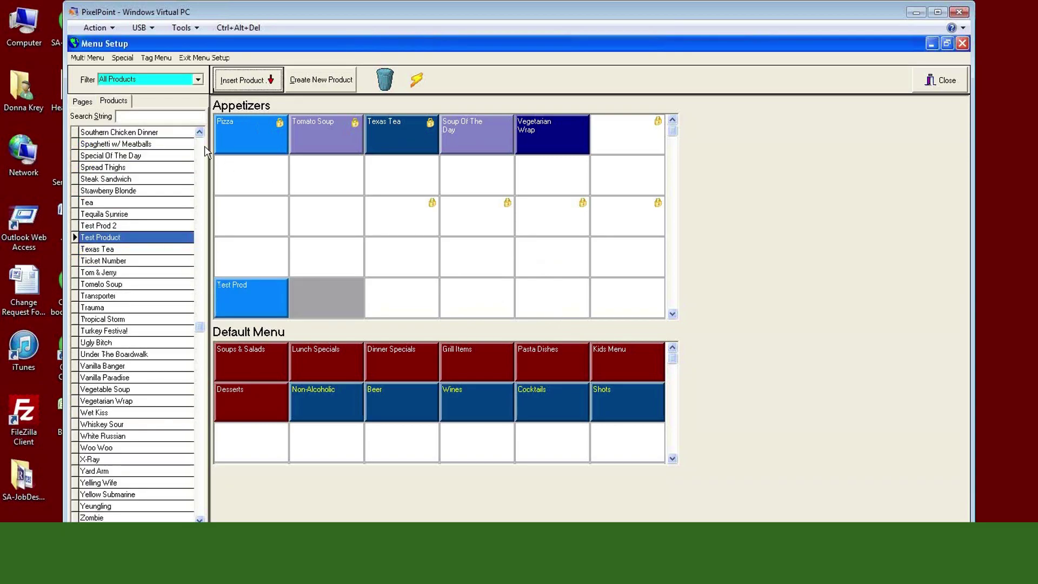
drag(265, 320, 385, 86)
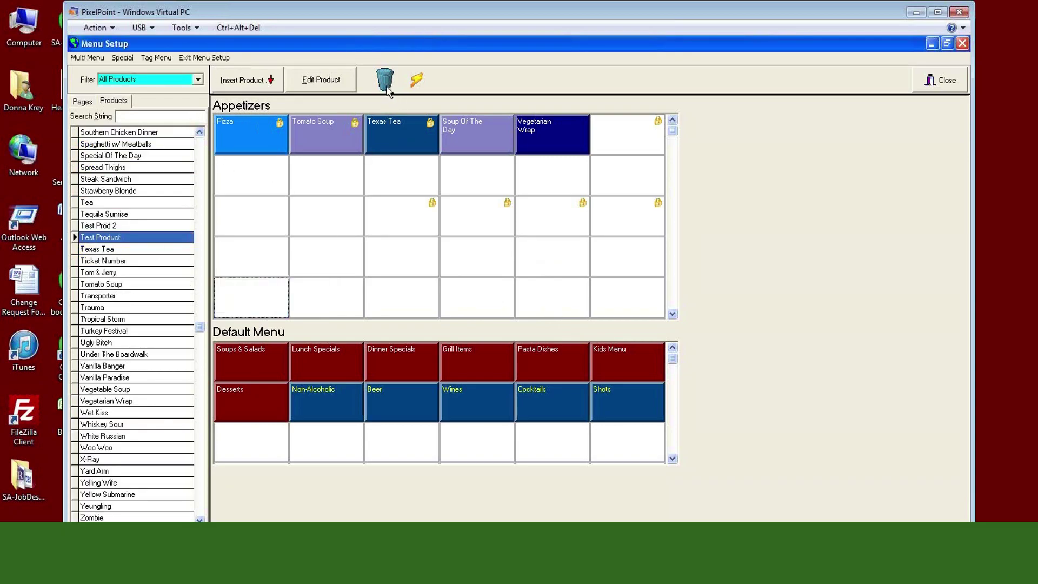
click(87, 57)
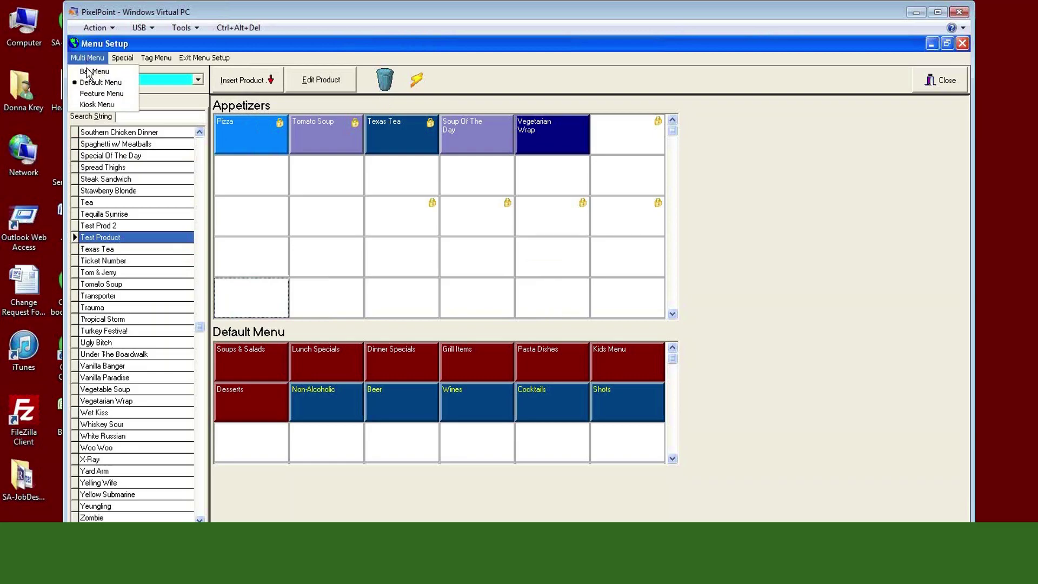
click(88, 72)
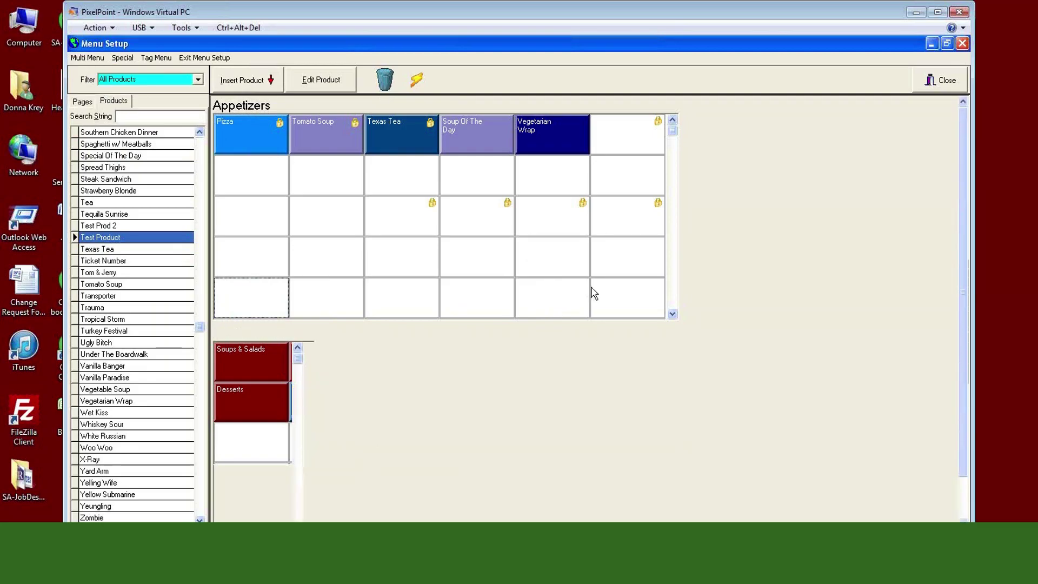